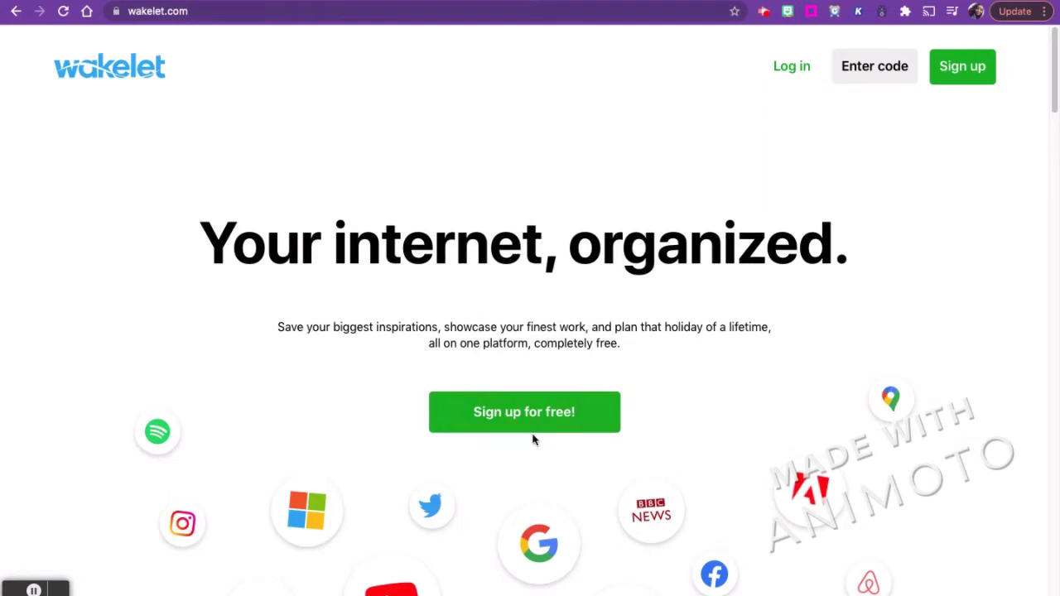
Log in to Wakelet with the existing Google account.
click(785, 67)
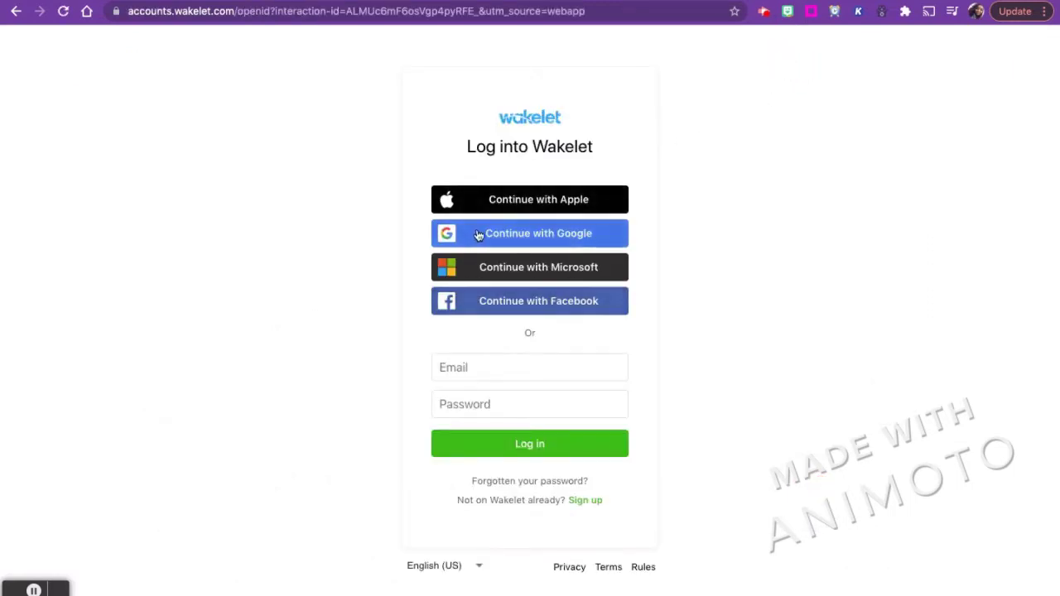
click(509, 234)
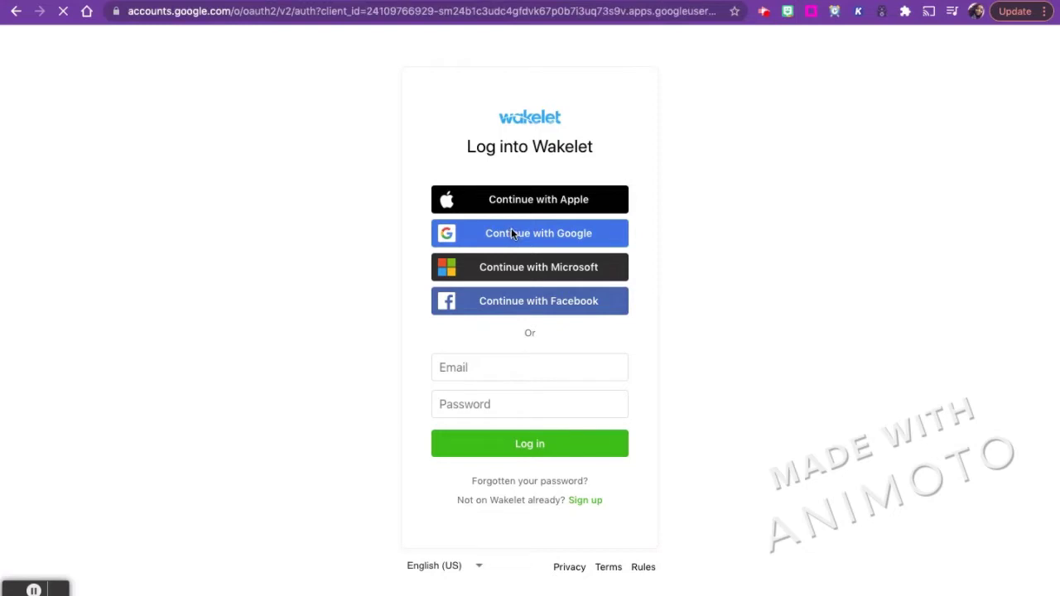
click(501, 301)
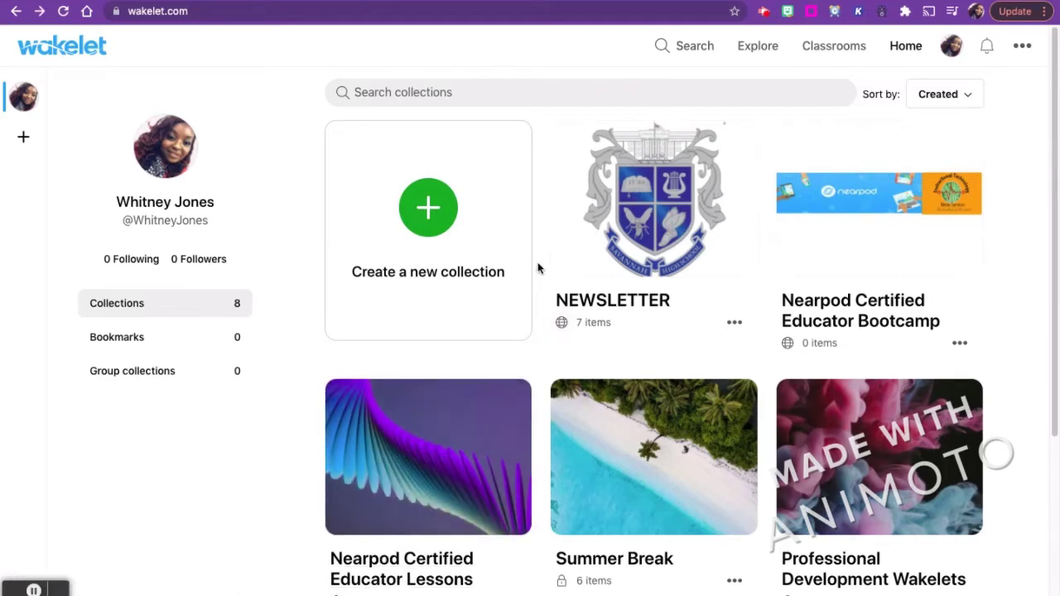
Create a new collection and title it "Newsletter".
click(430, 210)
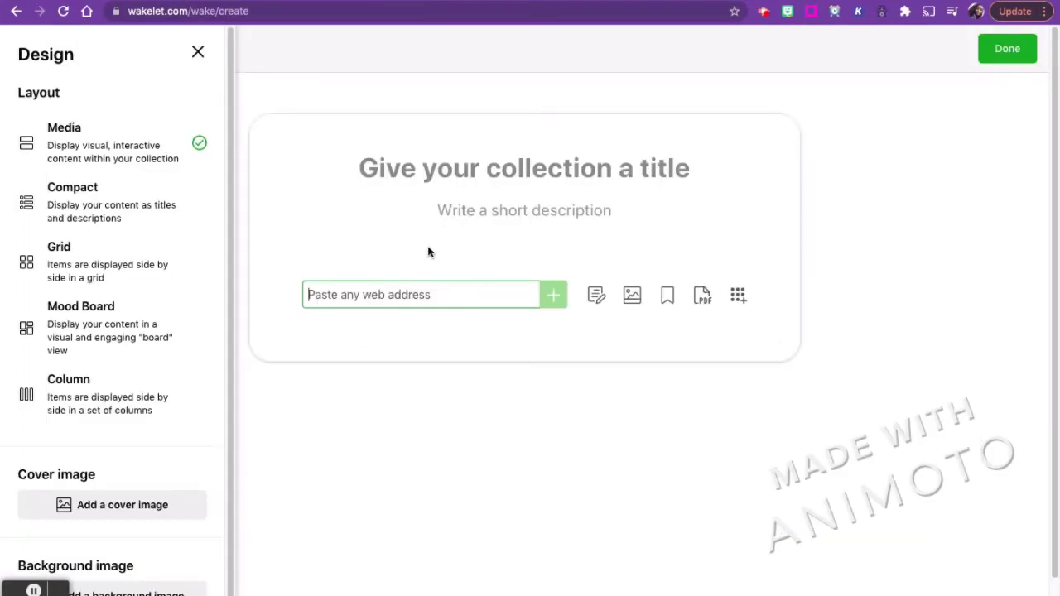
click(438, 170)
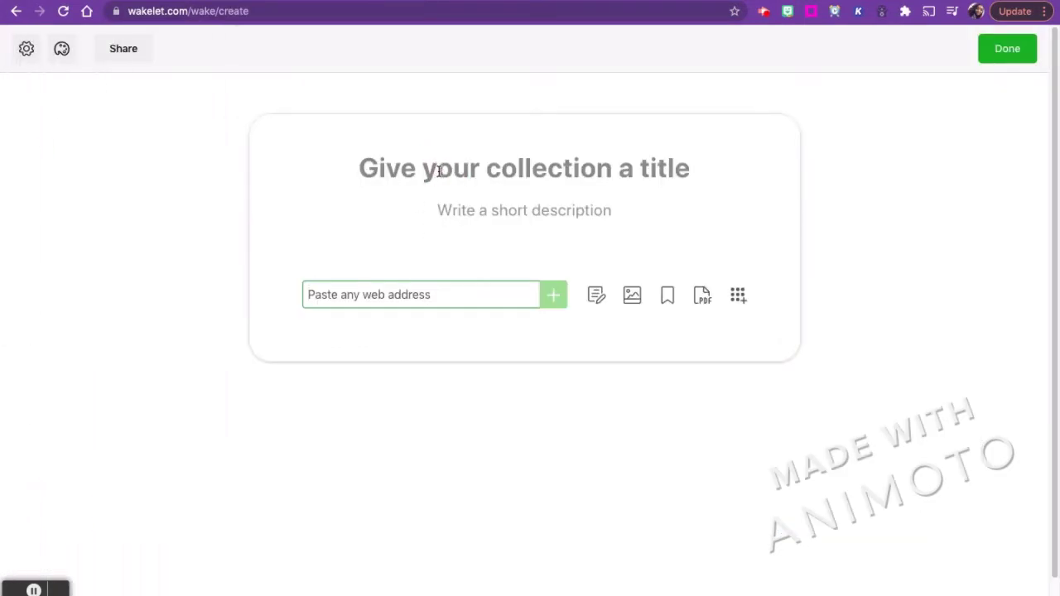
click(461, 170)
text(Ne)
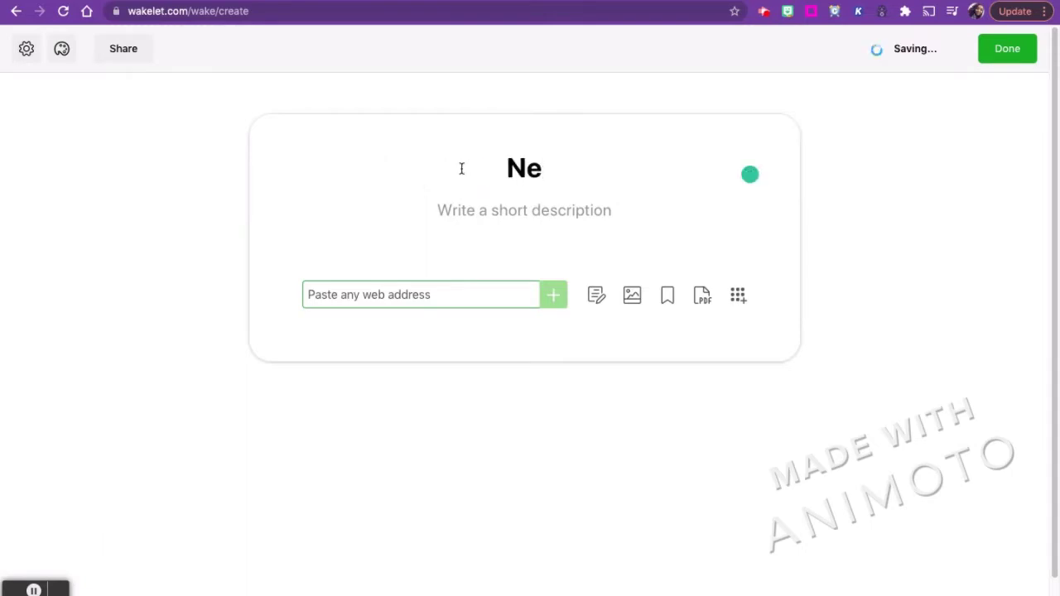
text(wsletter)
Enter "BLUE JACKET NATION EXAMPLE" as the collection's short description.
click(511, 213)
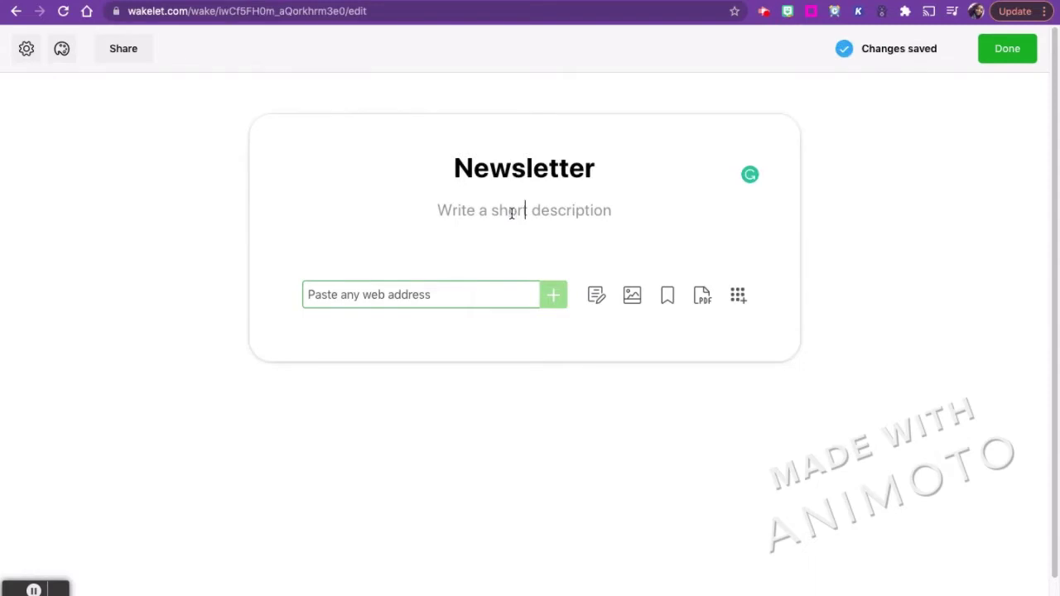
text(B)
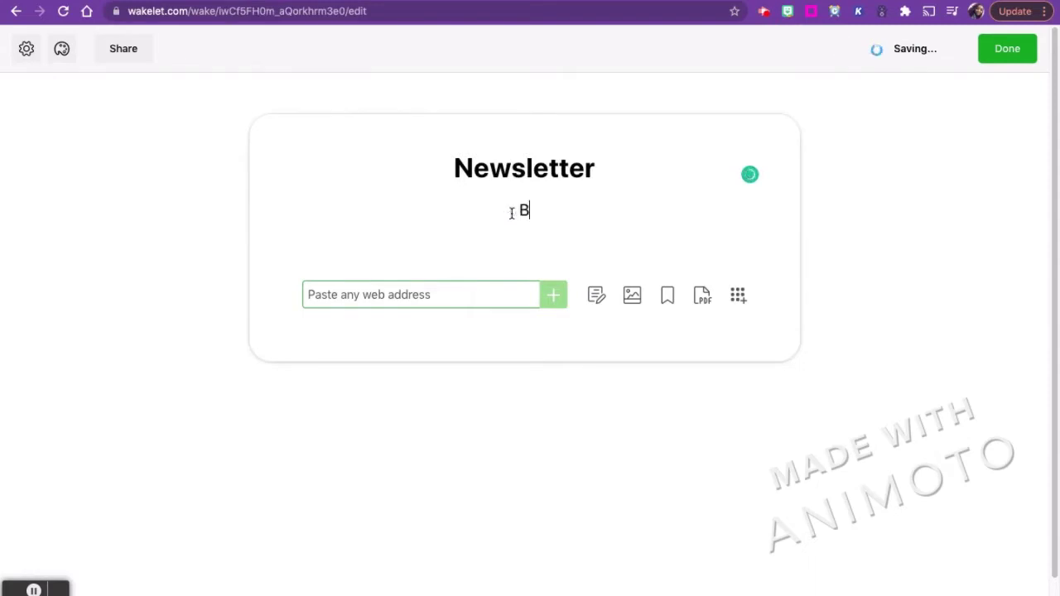
text(lu)
key(BackSpace)
key(BackSpace)
text(LUE JACKET NATION EXAMPLE)
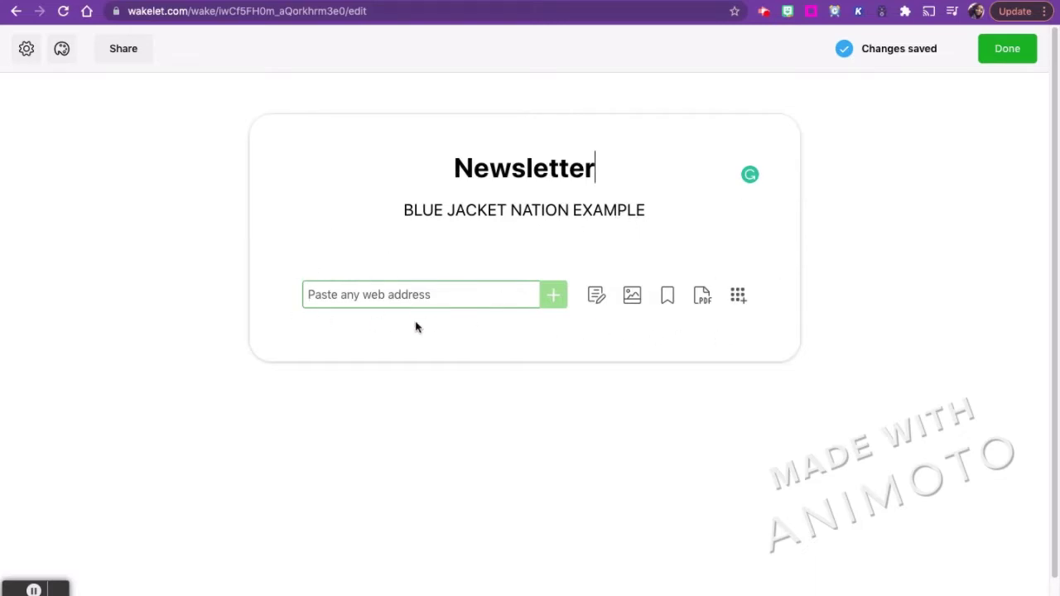
Upload the recent image "Screen Shot 2021-11-10 at 12.30.31 PM" as the cover image and set its header layout to Half.
click(62, 53)
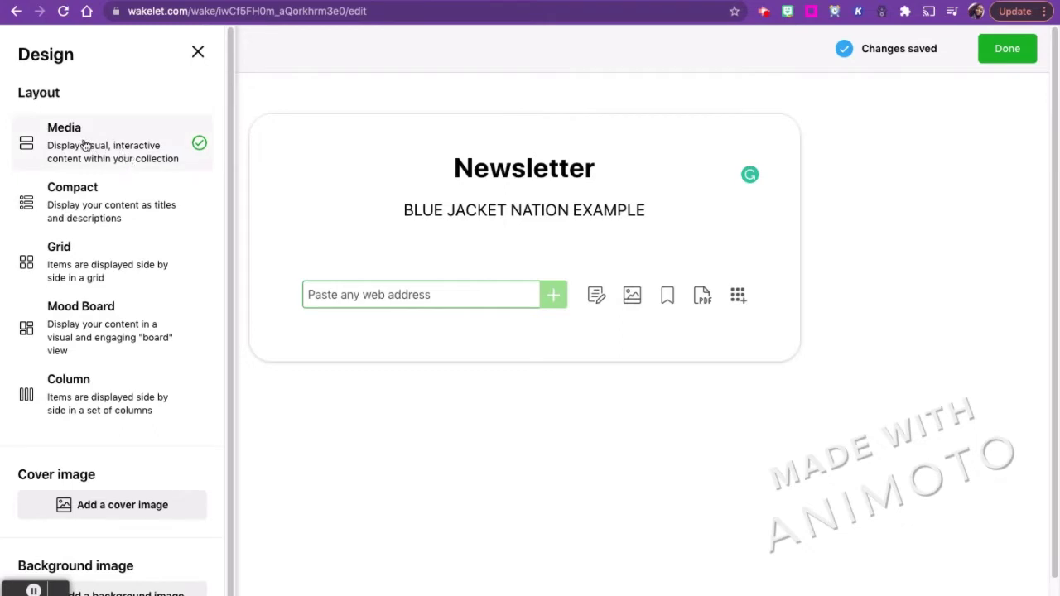
scroll(112, 166, down, 1)
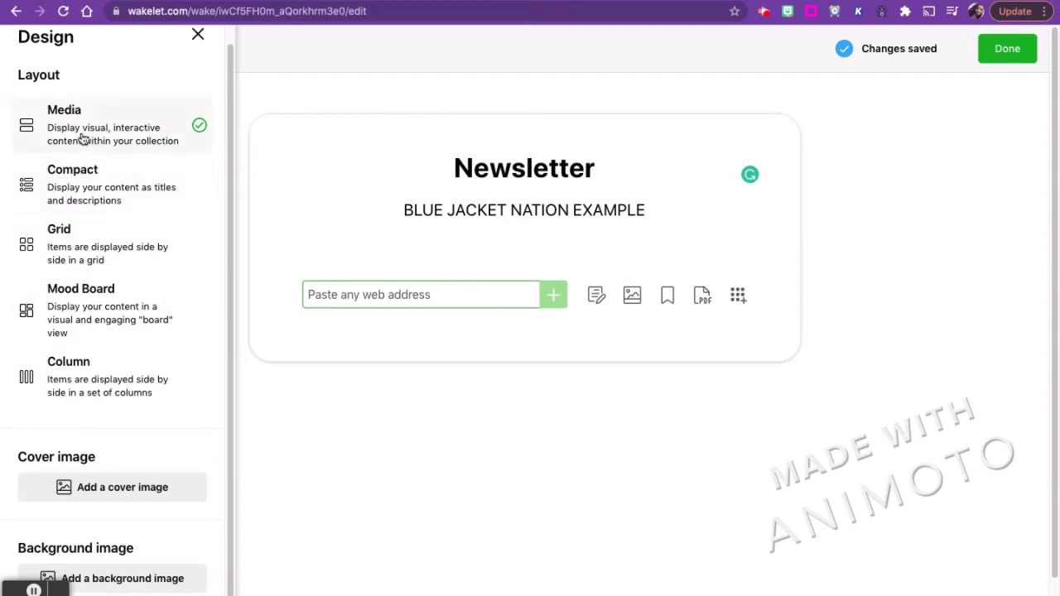
click(115, 494)
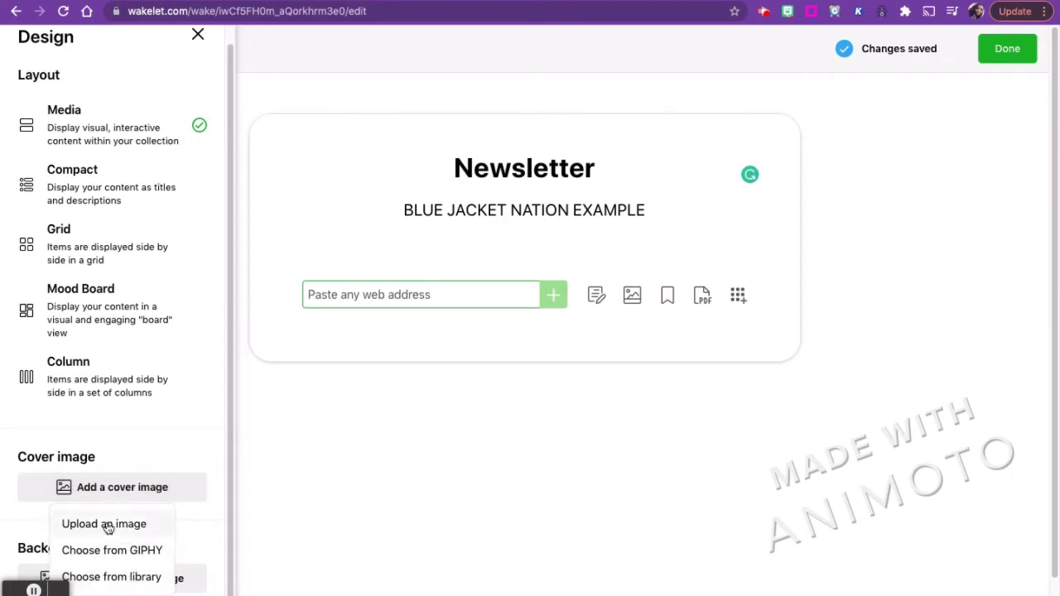
click(110, 527)
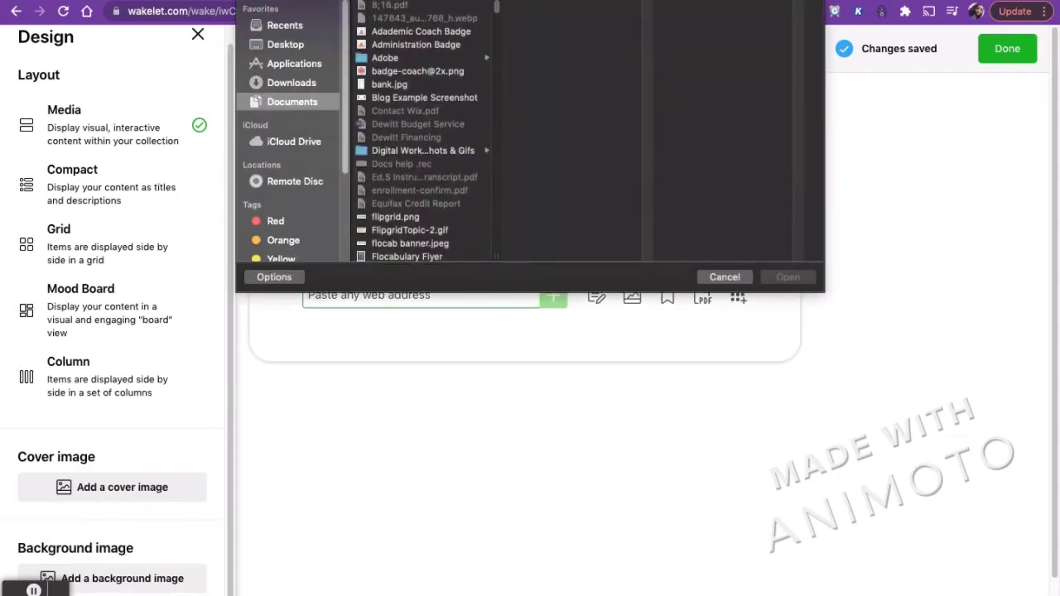
click(284, 26)
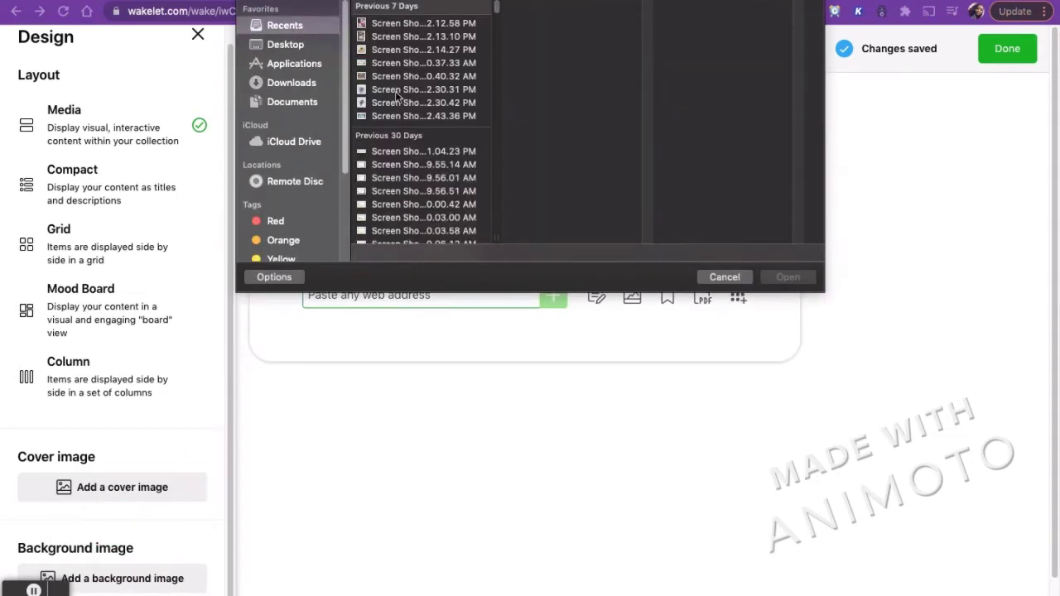
click(395, 90)
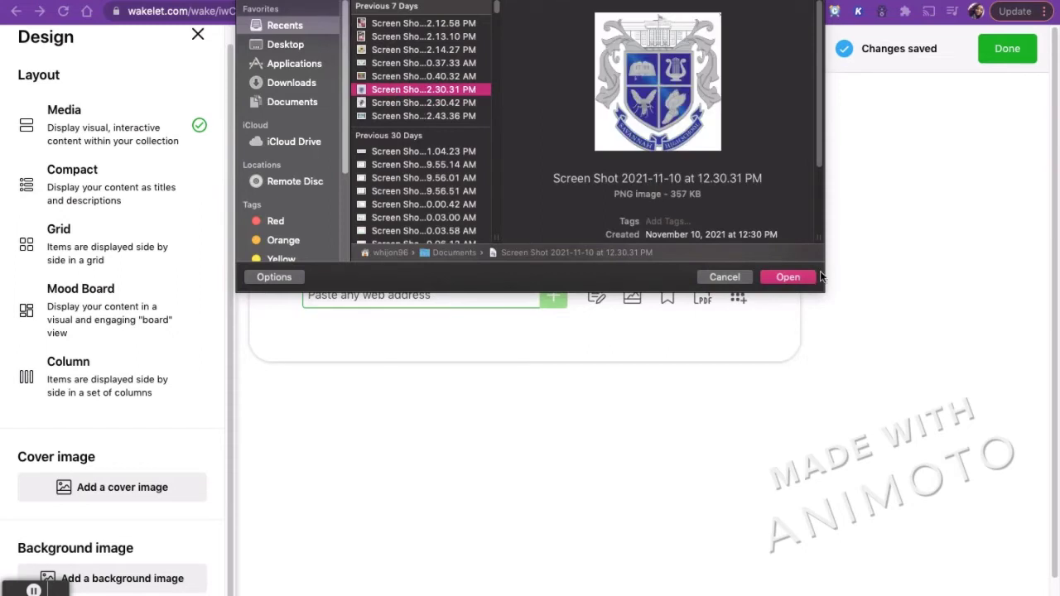
click(787, 278)
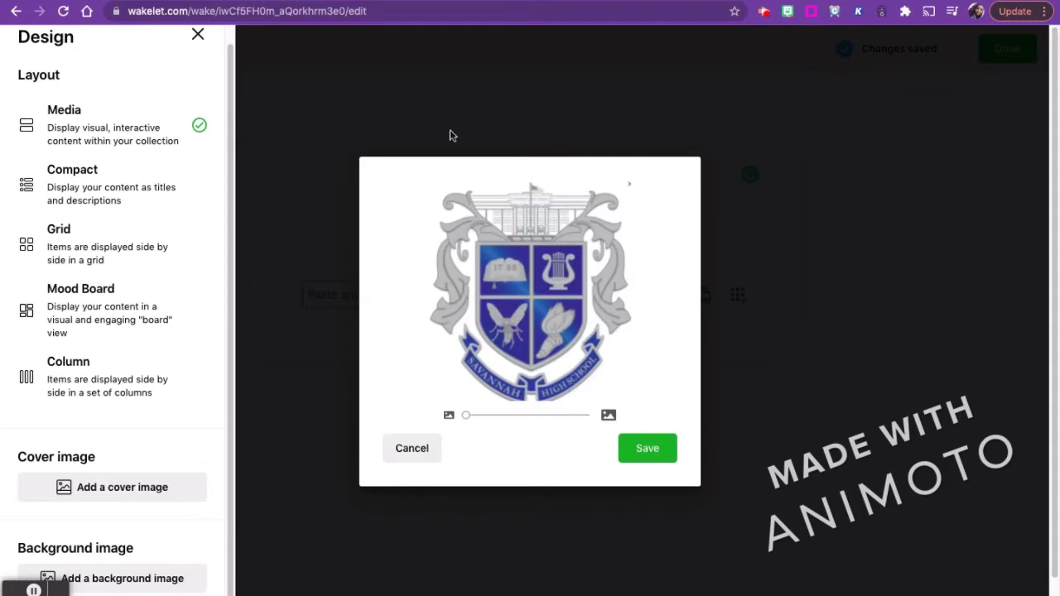
click(654, 451)
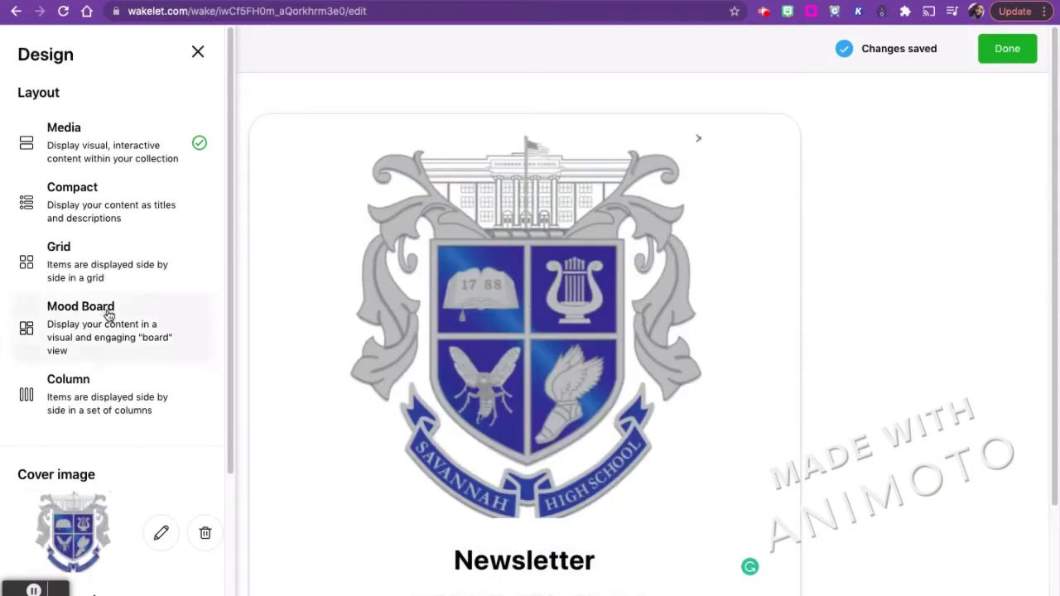
drag(224, 353, 201, 530)
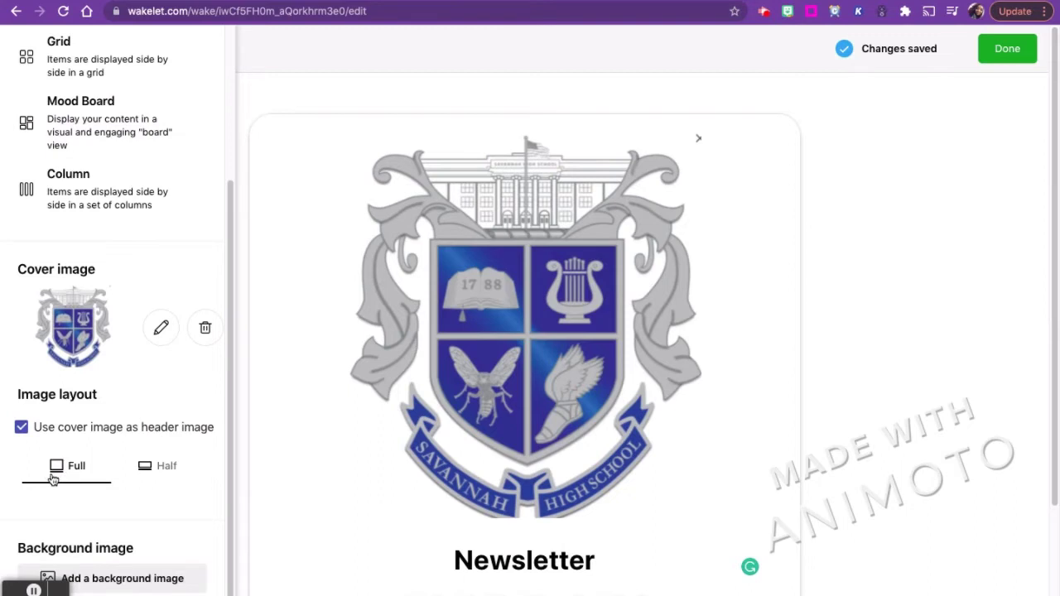
click(159, 474)
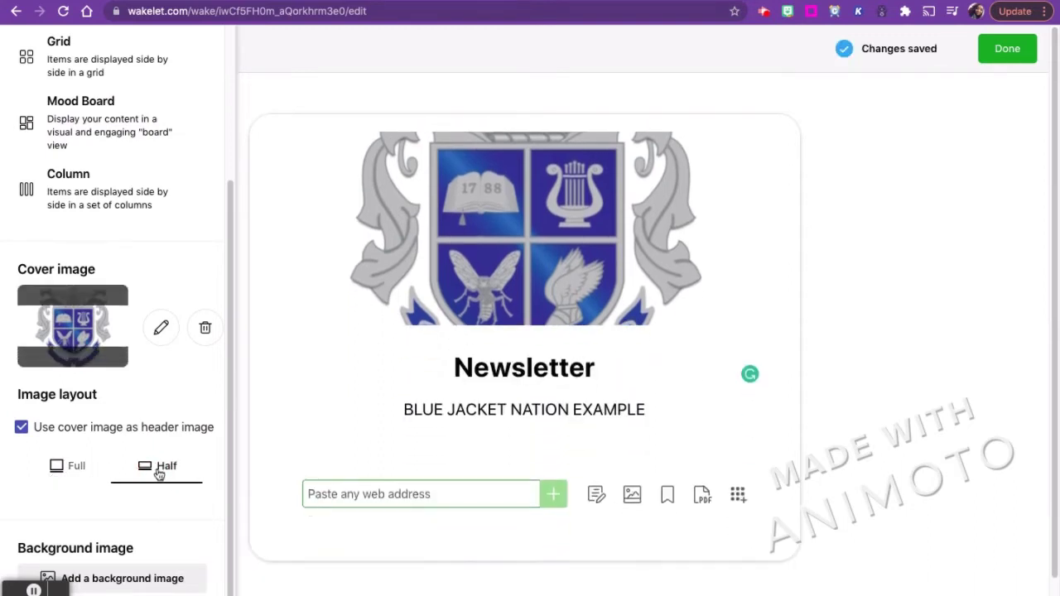
Search the Unsplash library for "PUMPKINS" and set the dark photo of mixed pumpkins and gourds as the background image.
click(139, 581)
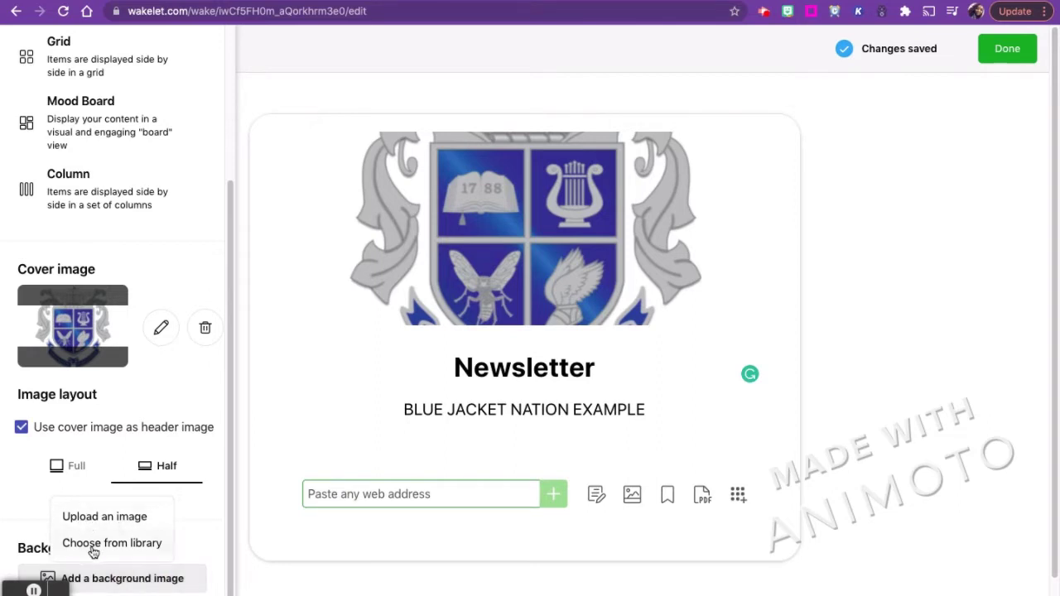
click(124, 543)
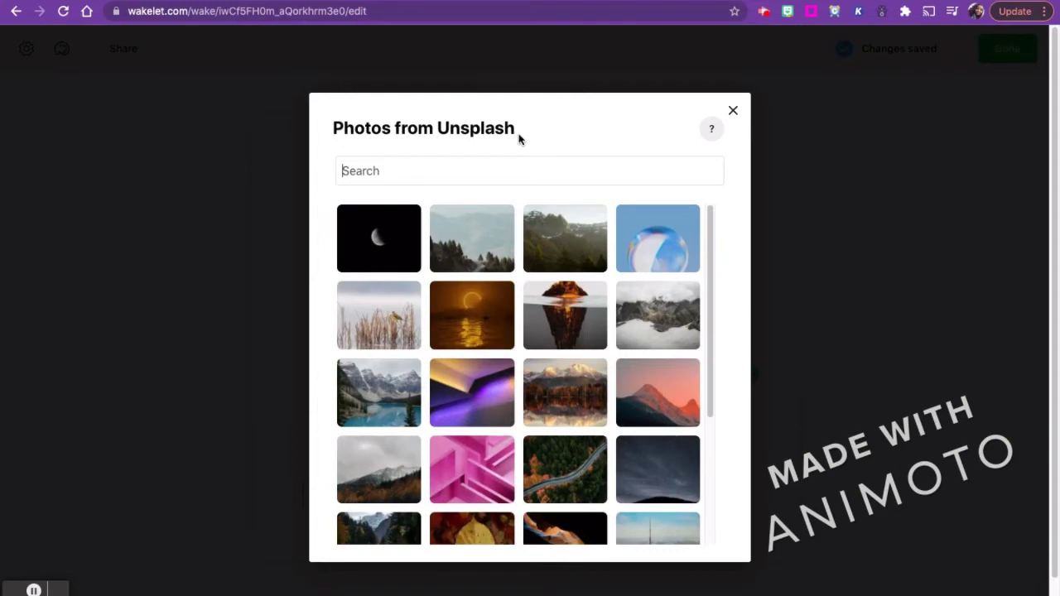
text(P)
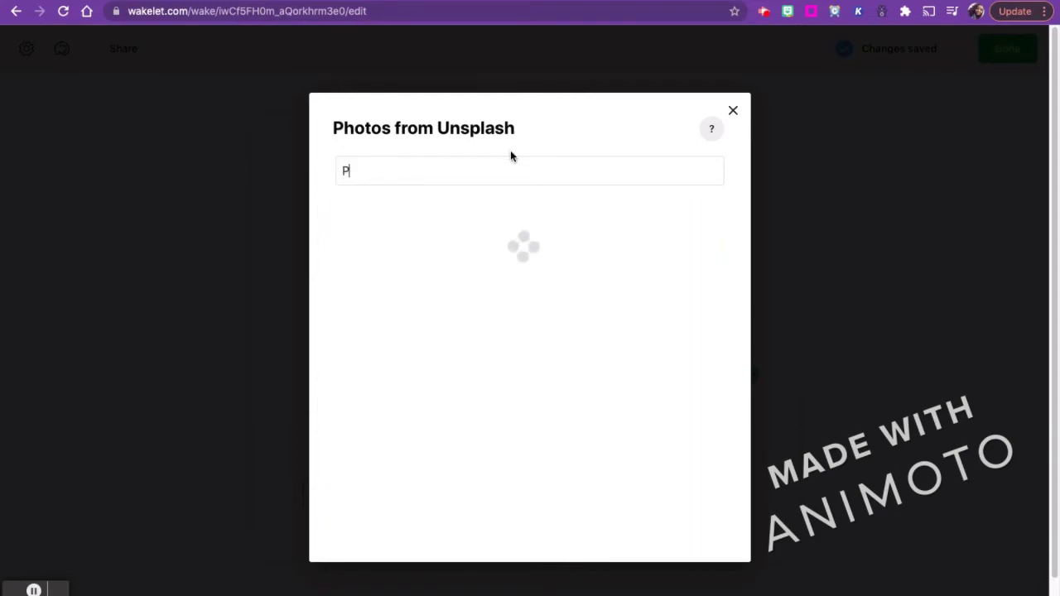
text(UMP)
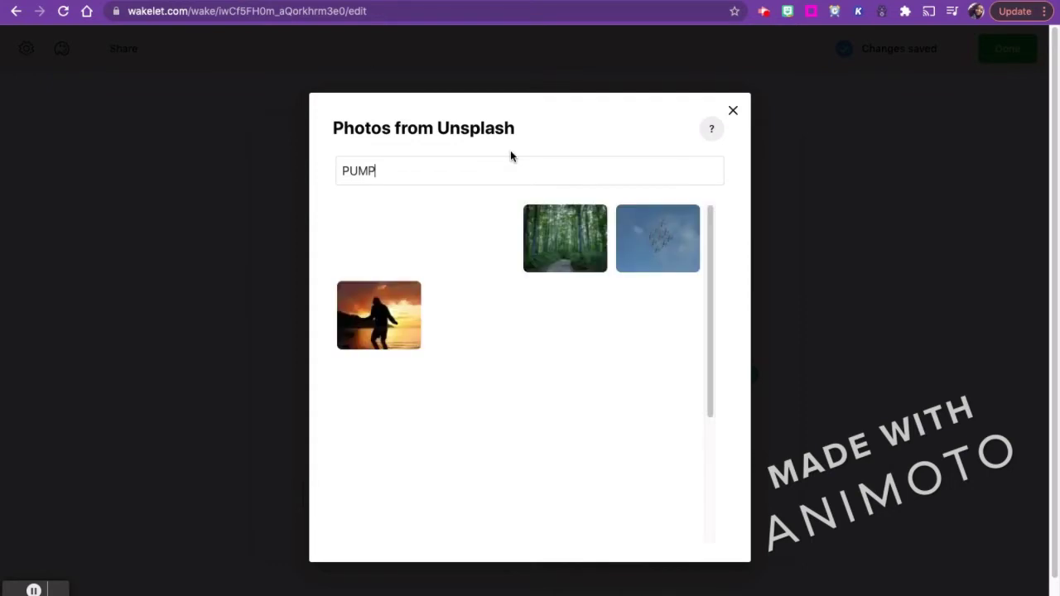
text(KINS)
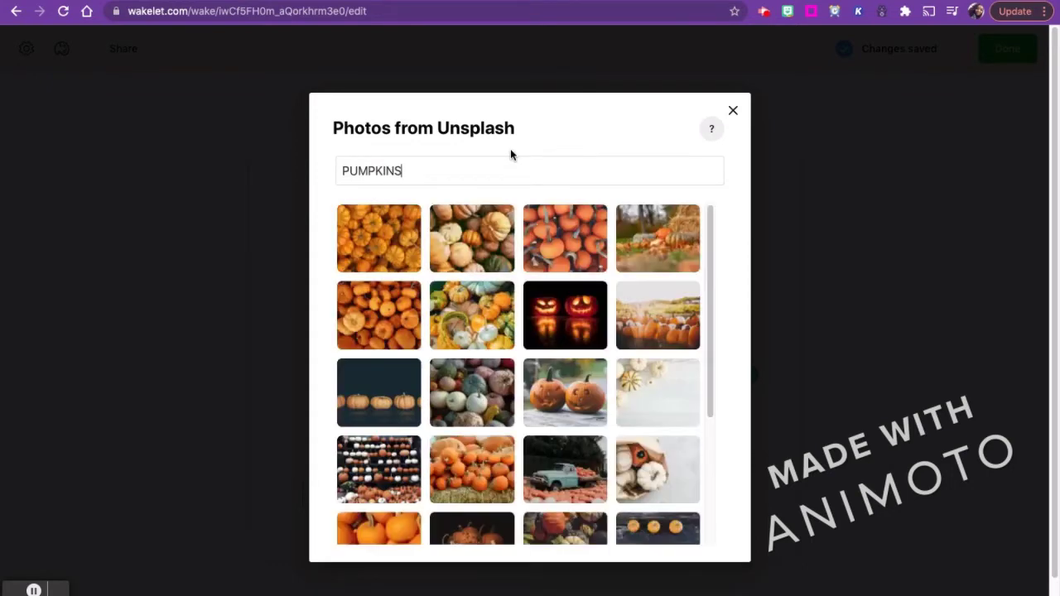
scroll(525, 346, down, 1)
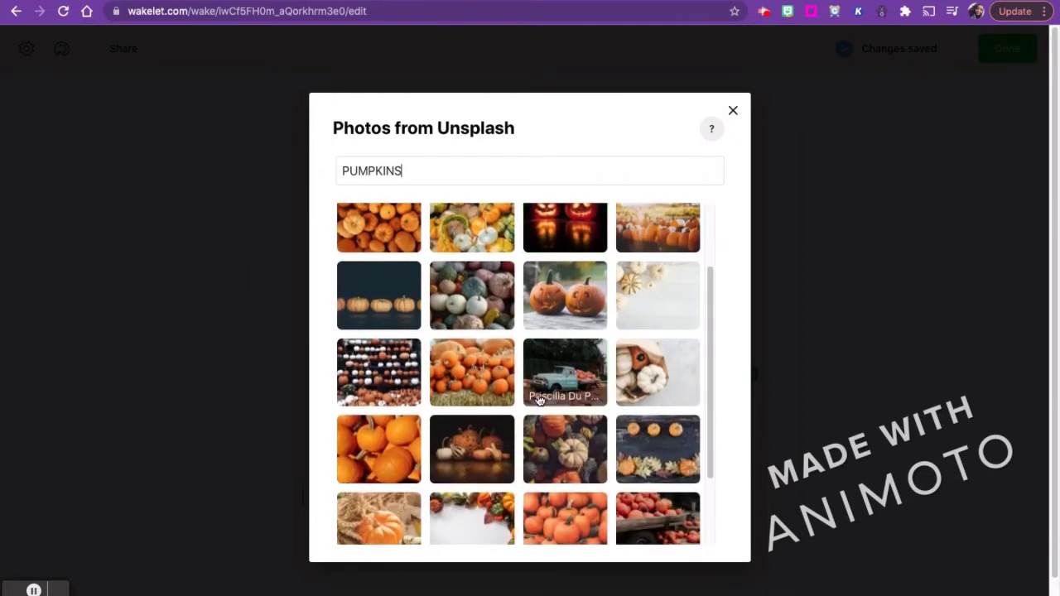
click(553, 452)
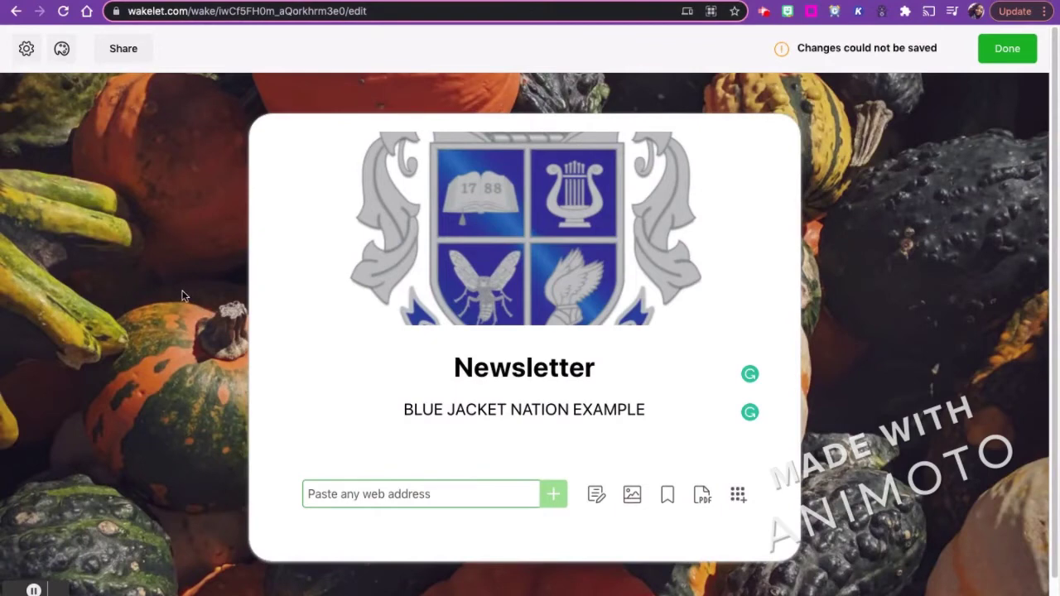
Examine the collection's sharing options and the ways to invite collaborators, closing the dialog when finished.
click(123, 52)
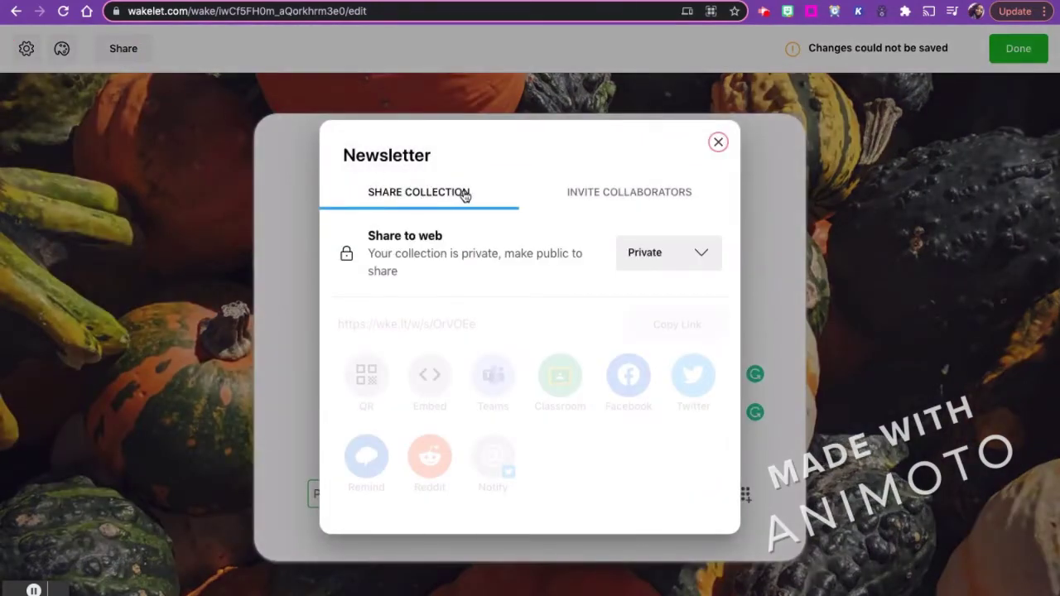
click(586, 199)
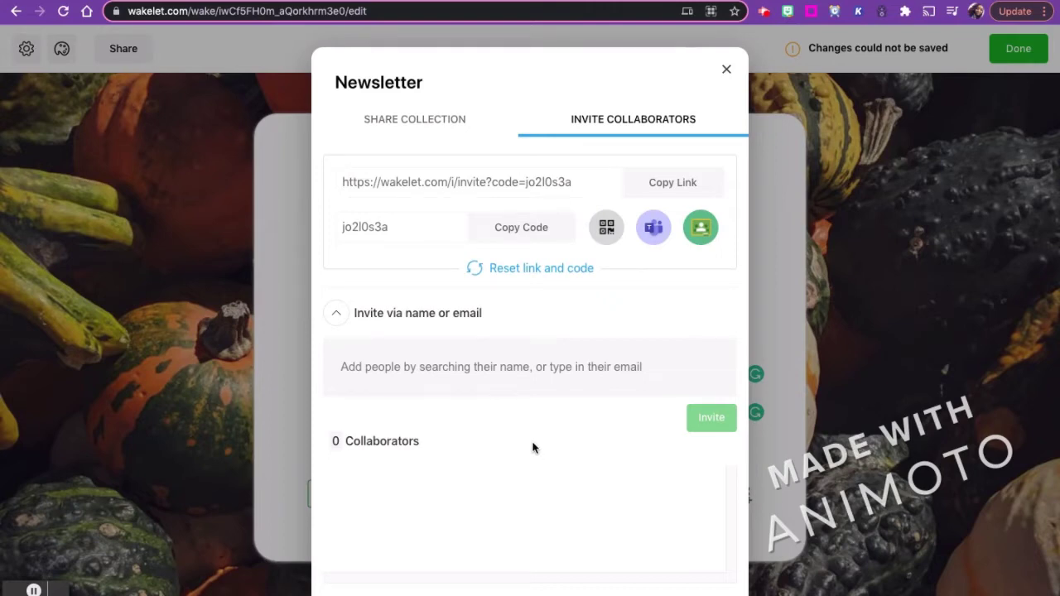
click(726, 69)
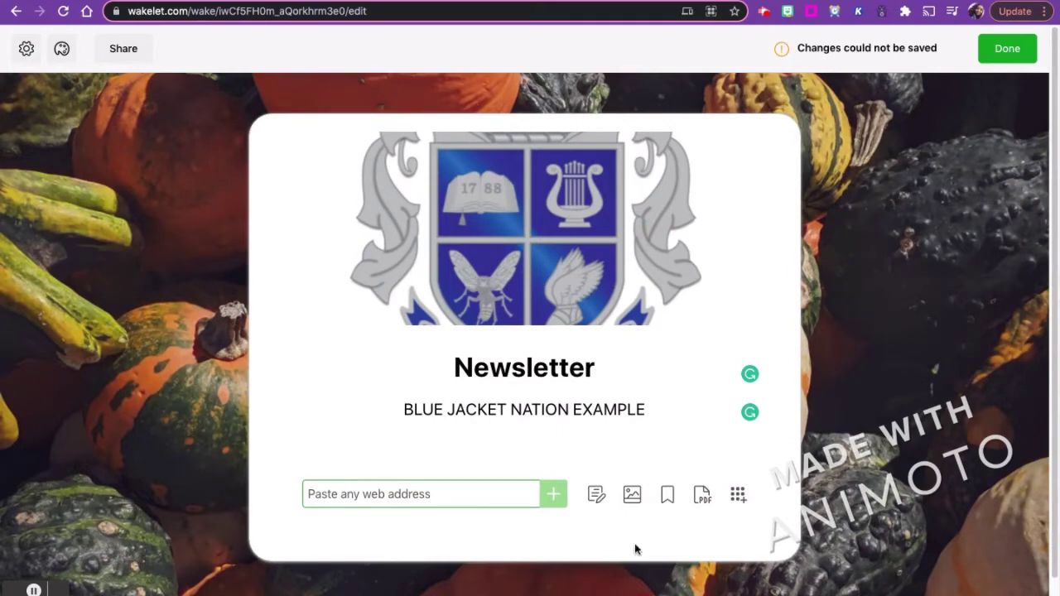
Upload the recent image "Screen Shot 2021-11-10 at 12.30.42 PM" as an item in the collection.
click(632, 501)
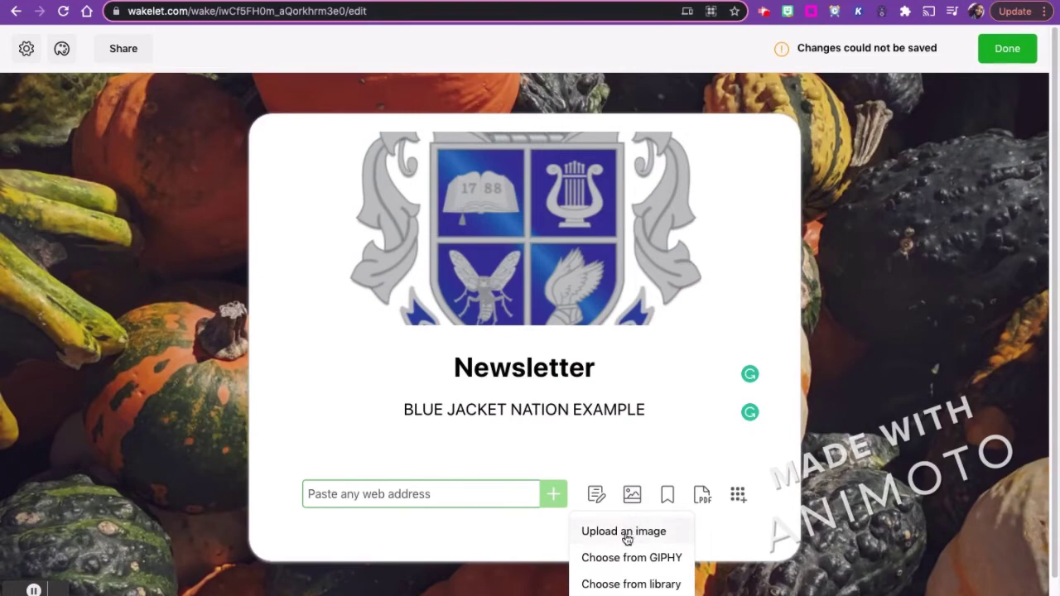
click(627, 535)
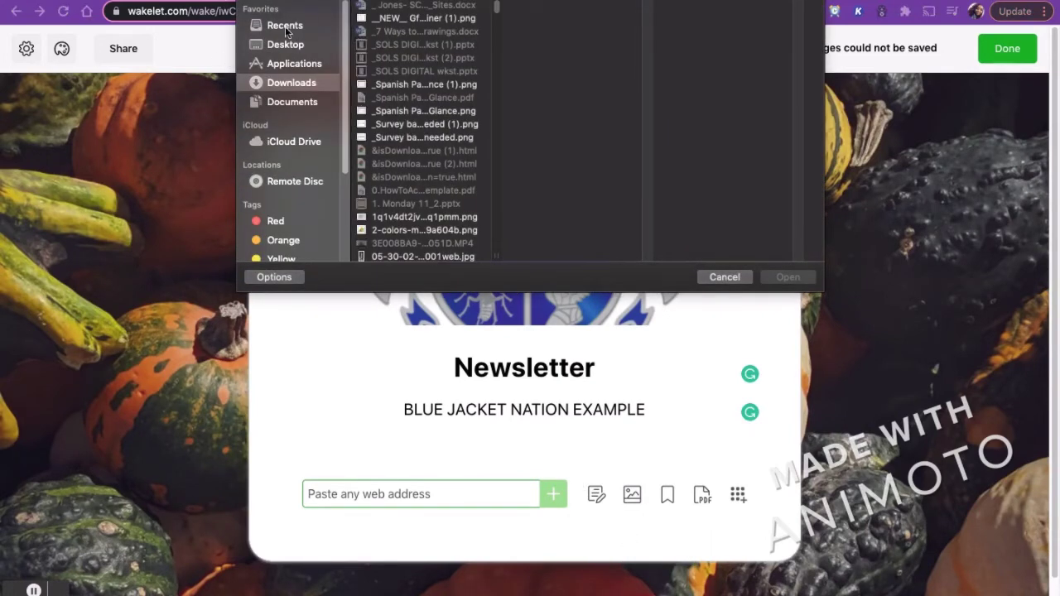
click(284, 26)
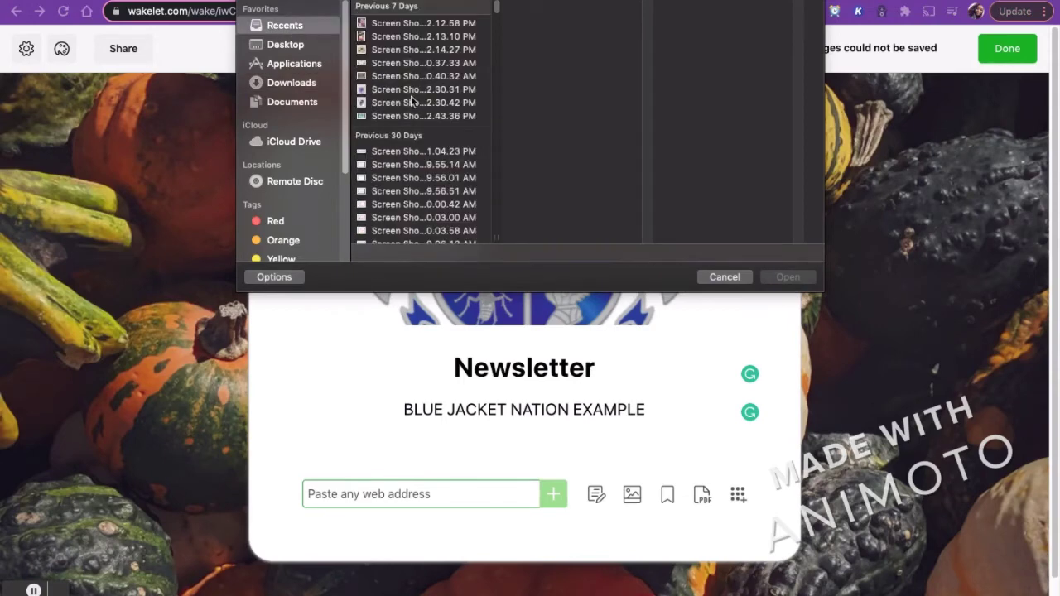
click(412, 103)
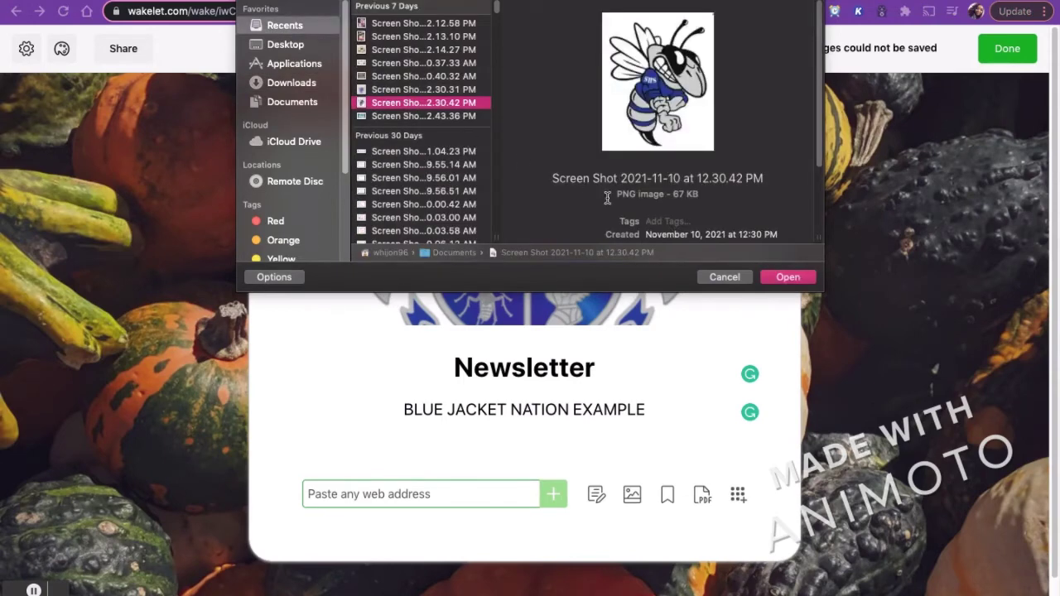
click(785, 278)
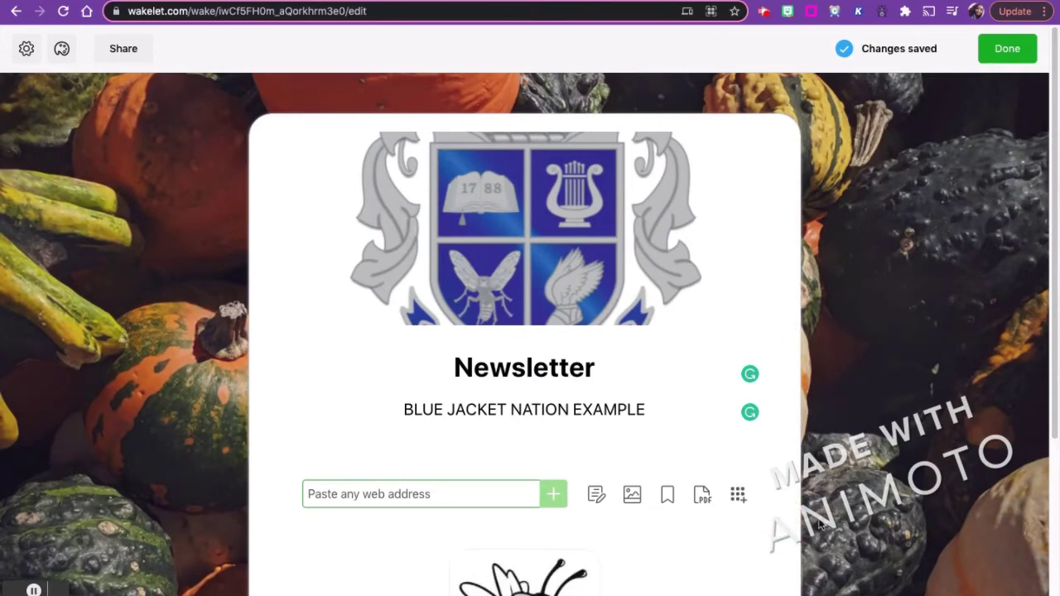
scroll(97, 555, down, 3)
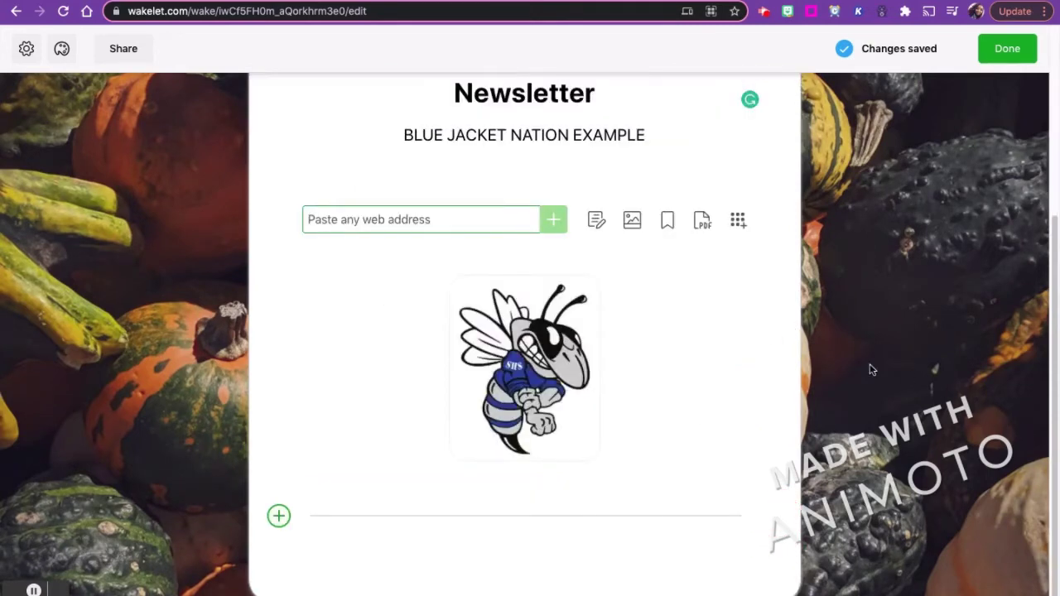
Add a text item below the mascot image with the lines "Kidz BiZ", "When", "Thursday, Nov. 4th, 8am", "Where" and "More Information".
click(278, 517)
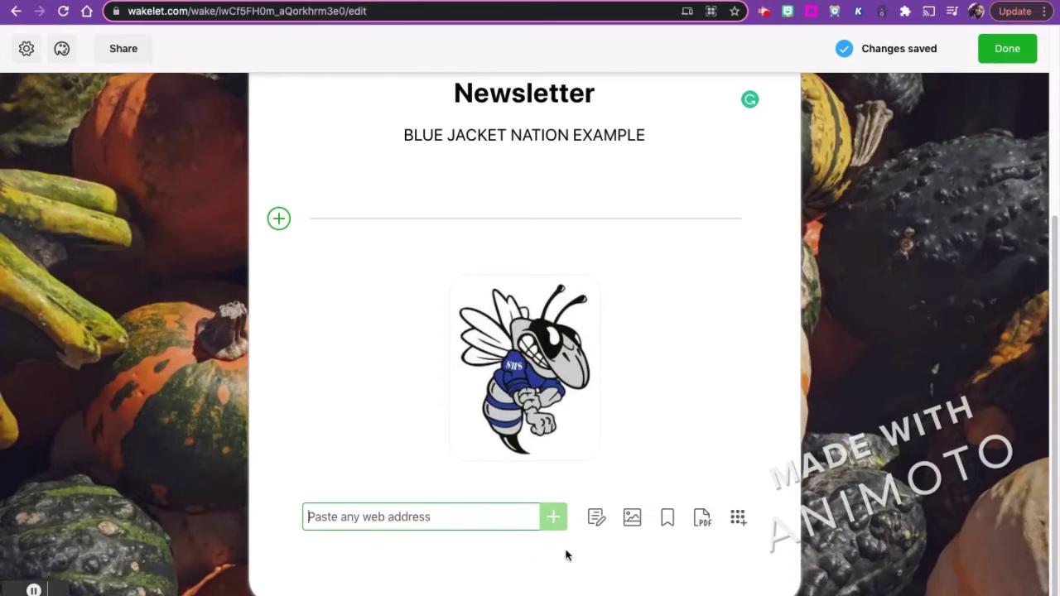
click(596, 519)
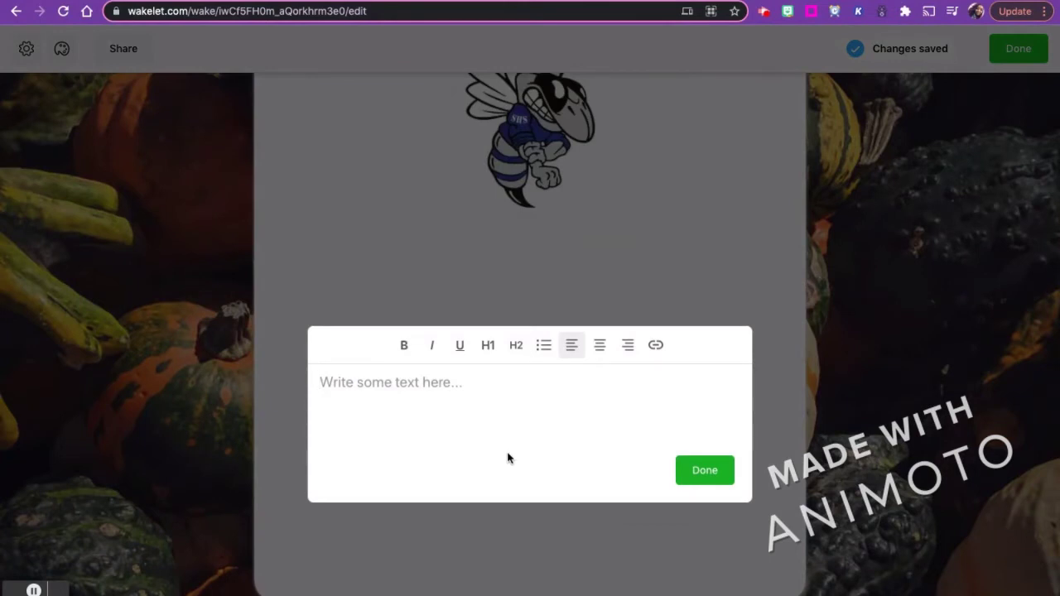
text(Kidz Bi)
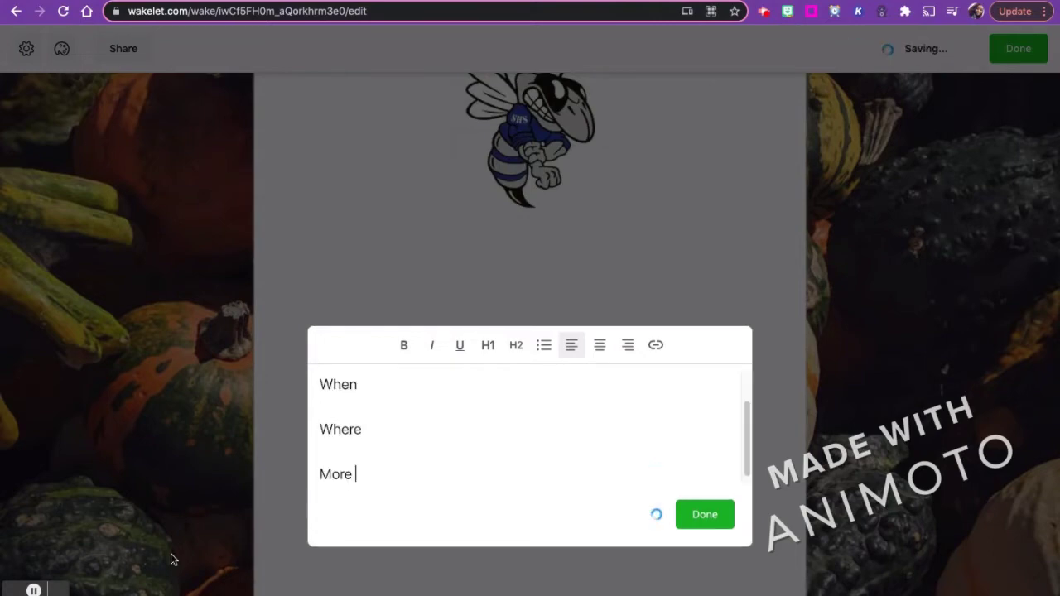
text(Information)
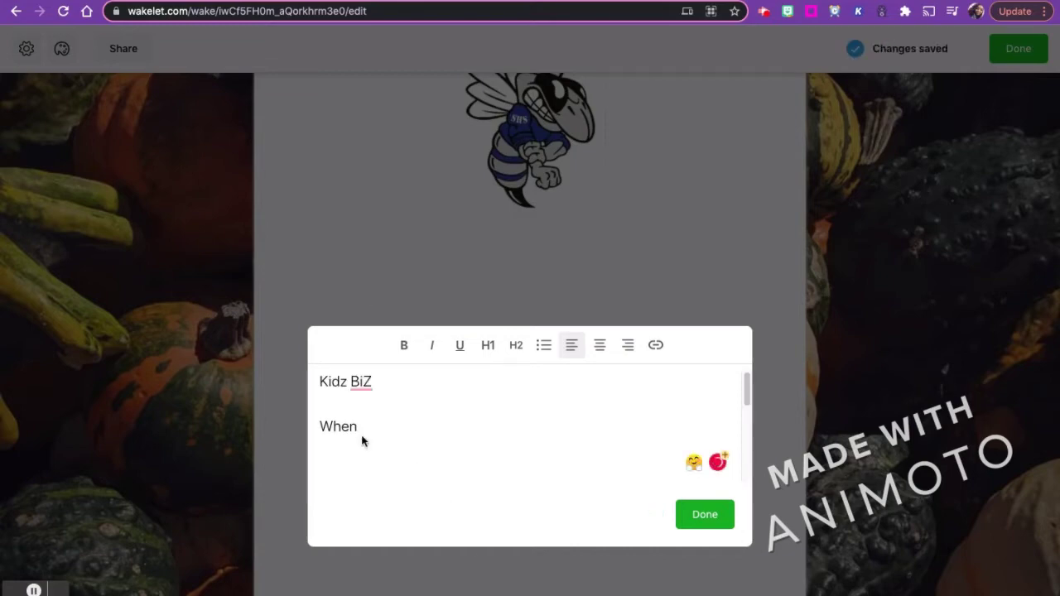
text(Thursday, Nov. 4th, 8am)
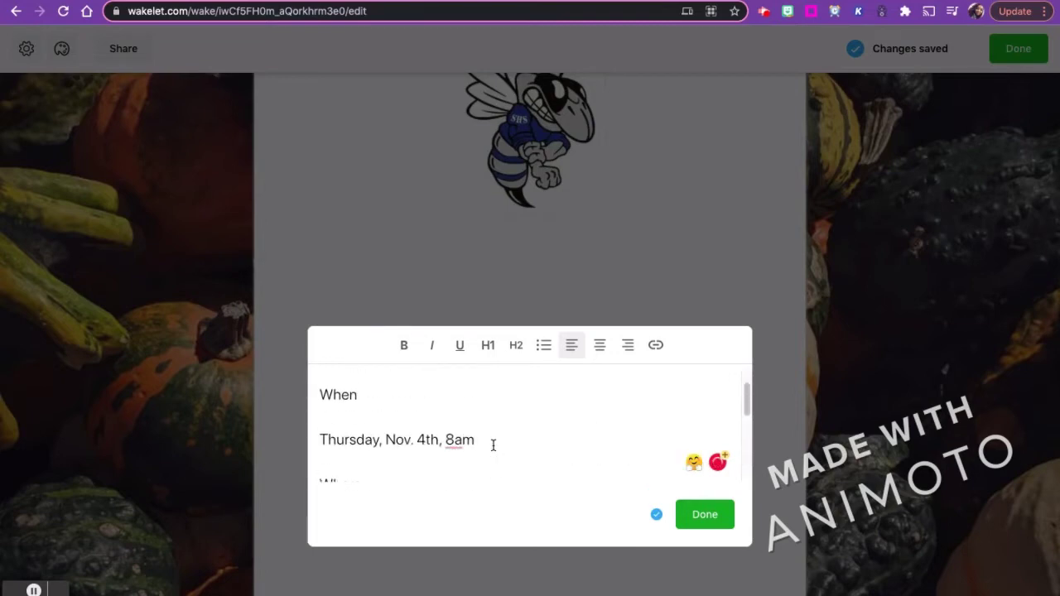
scroll(464, 421, up, 1)
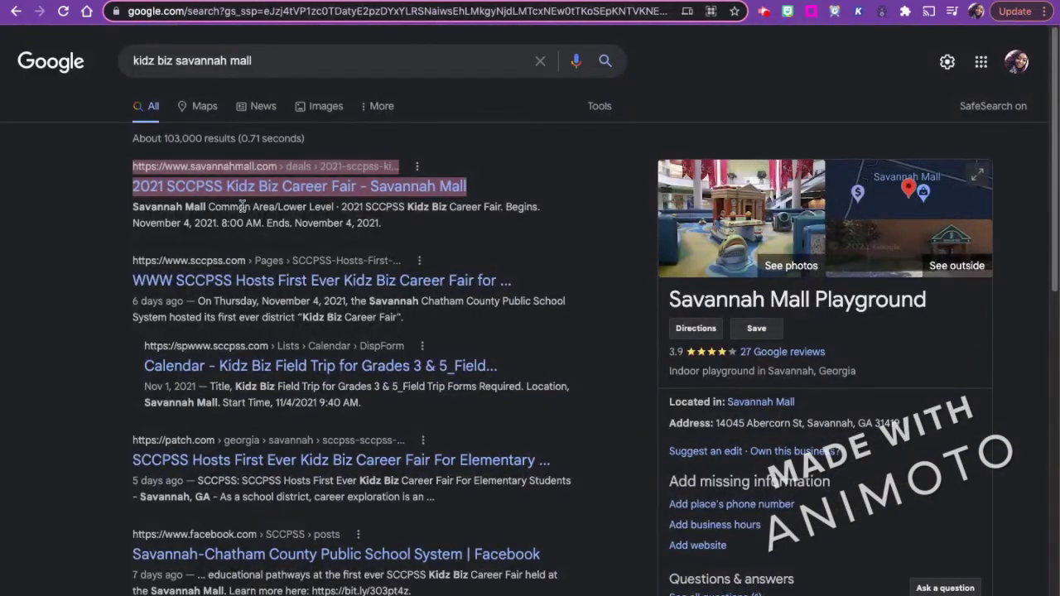
Copy the link of the "2021 SCCPSS Kidz Biz Career Fair - Savannah Mall" search result and apply it to the "Kidz BiZ" text in Wakelet.
right_click(282, 190)
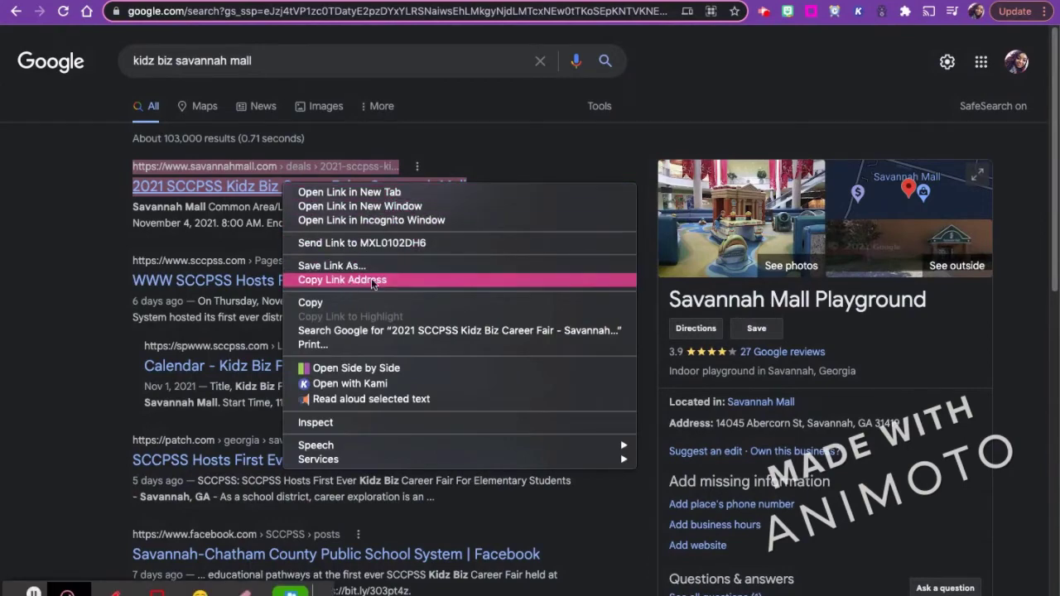
click(356, 281)
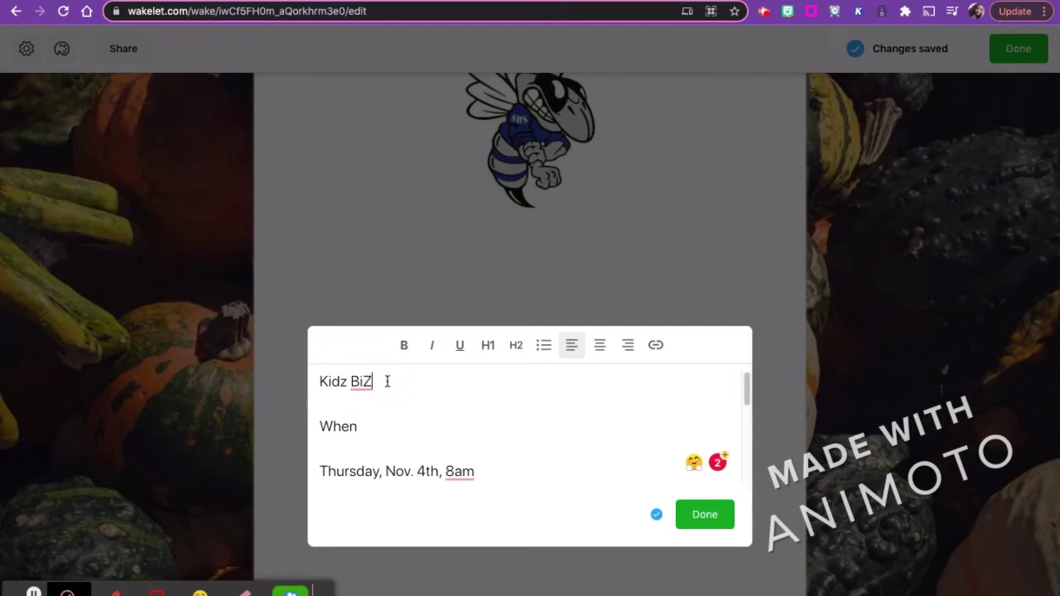
drag(380, 382, 322, 382)
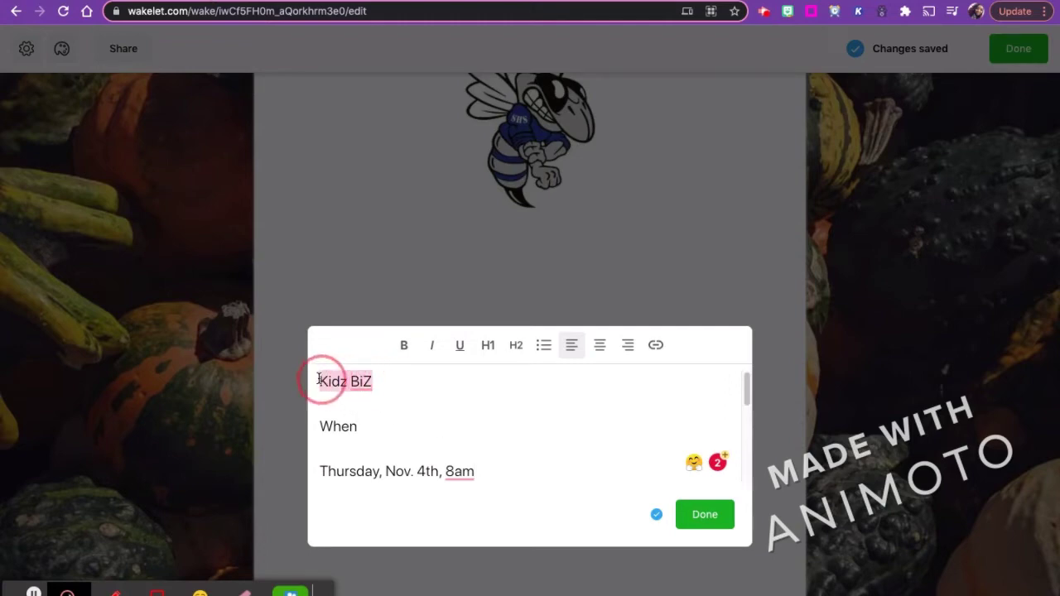
click(655, 344)
right_click(489, 309)
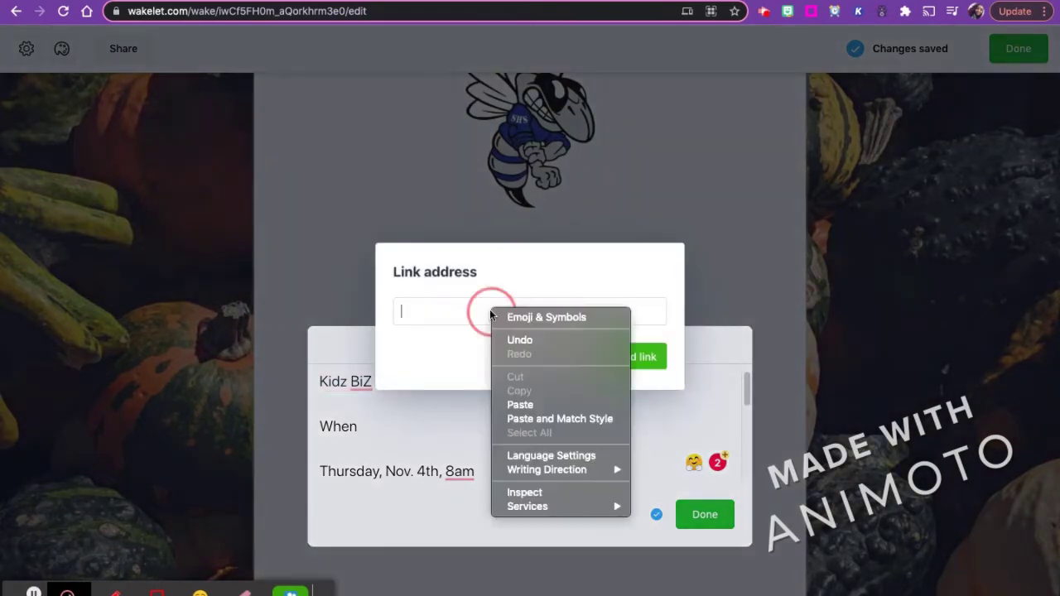
click(548, 405)
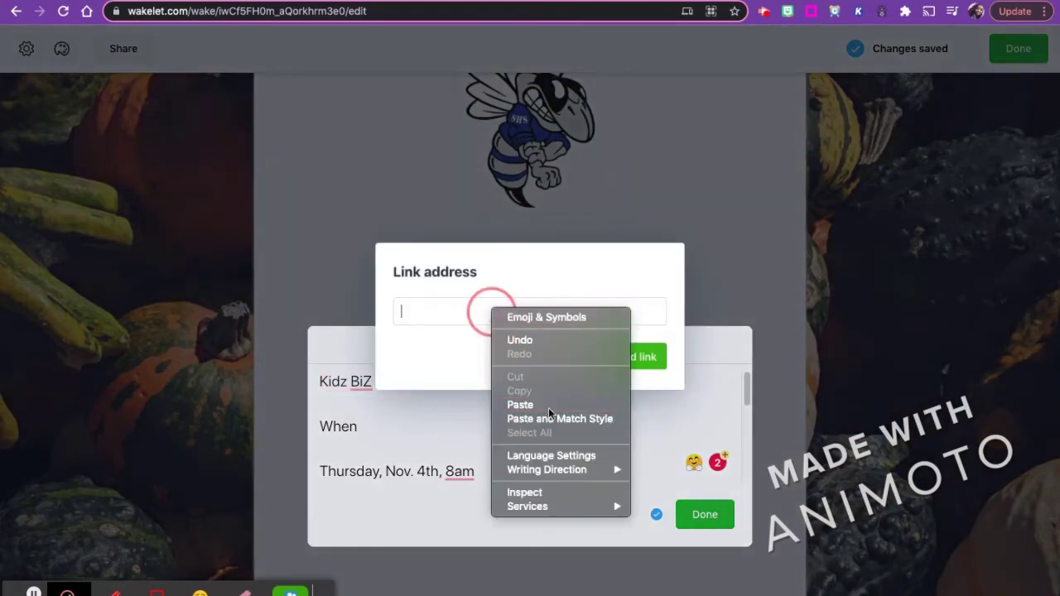
click(639, 356)
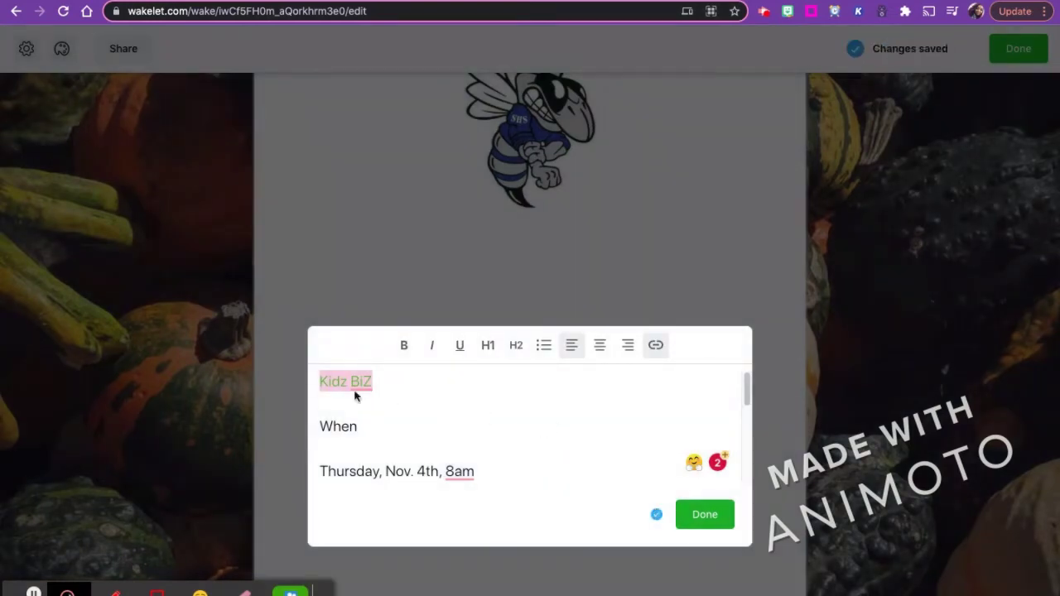
Make the linked "Kidz BiZ" title bold and format it as an H1 heading.
click(404, 358)
click(426, 417)
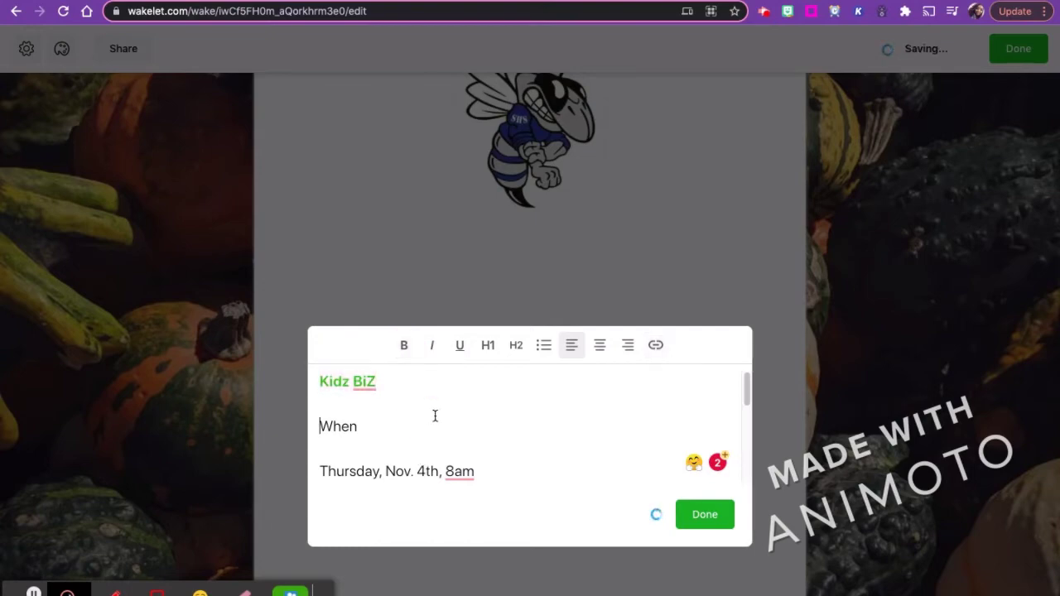
scroll(484, 417, down, 1)
scroll(454, 393, up, 1)
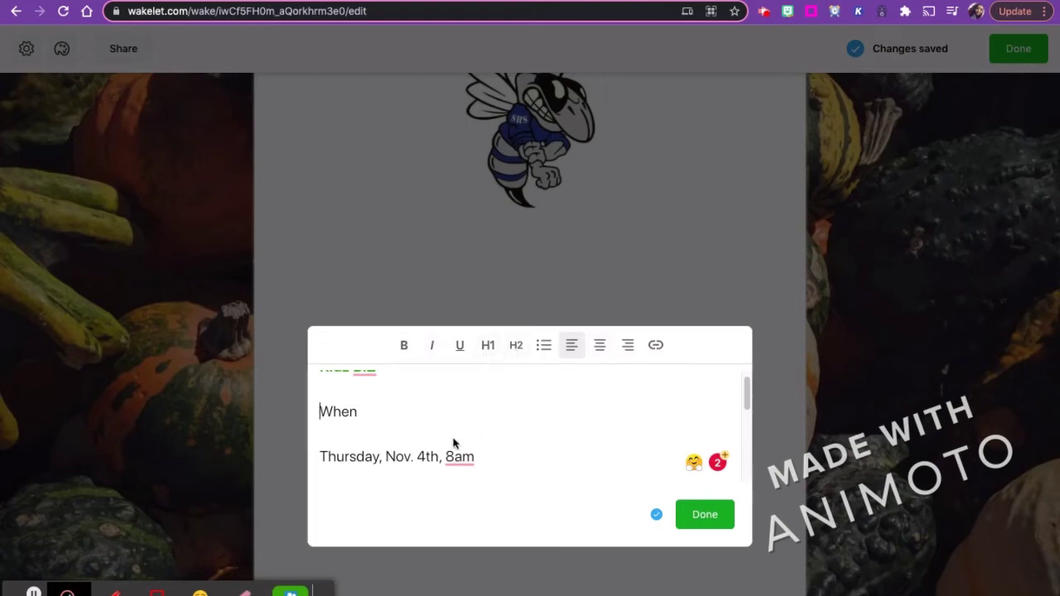
scroll(375, 433, down, 3)
scroll(375, 433, up, 3)
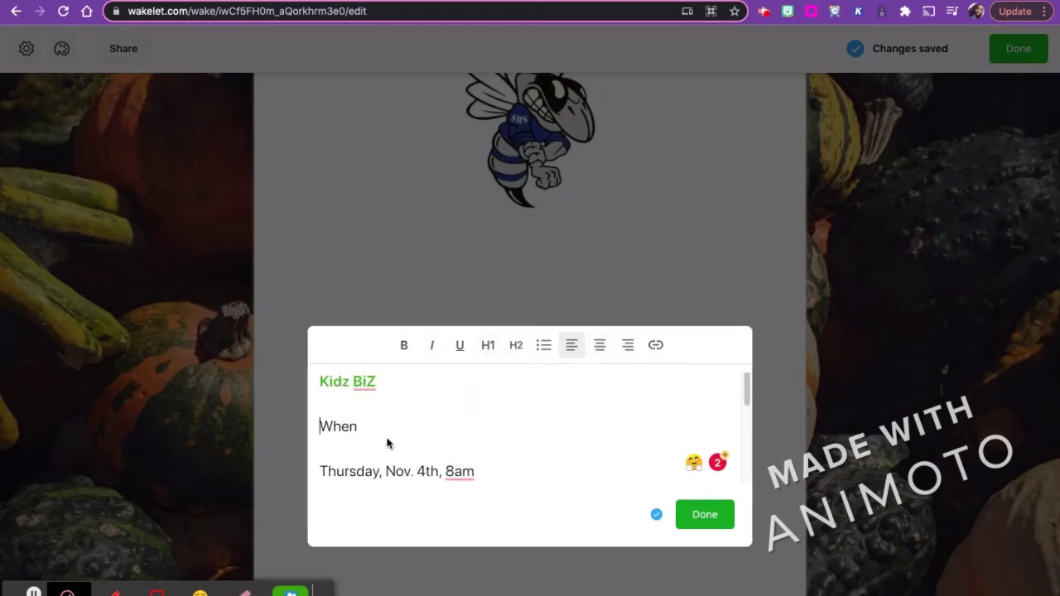
drag(395, 381, 305, 383)
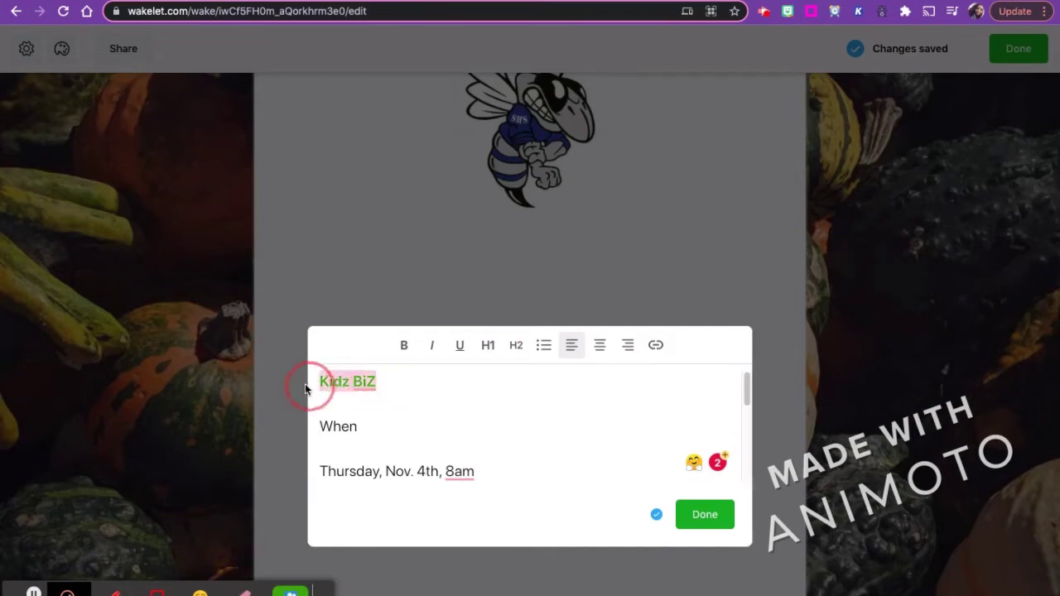
click(488, 348)
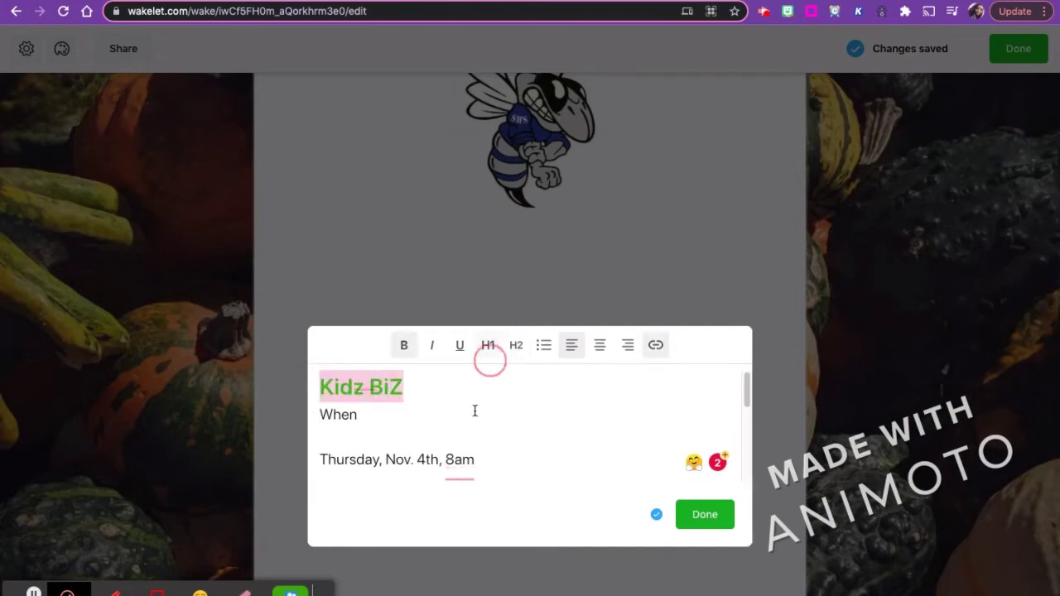
click(467, 409)
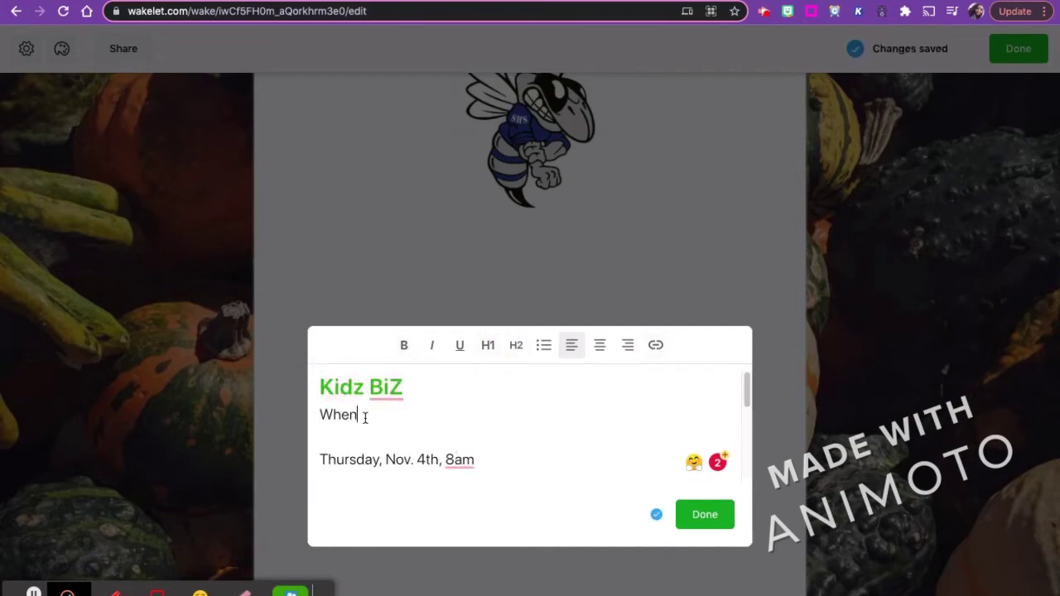
Format the "When" and "Where" lines of the text item as H2 headings.
drag(364, 417, 321, 414)
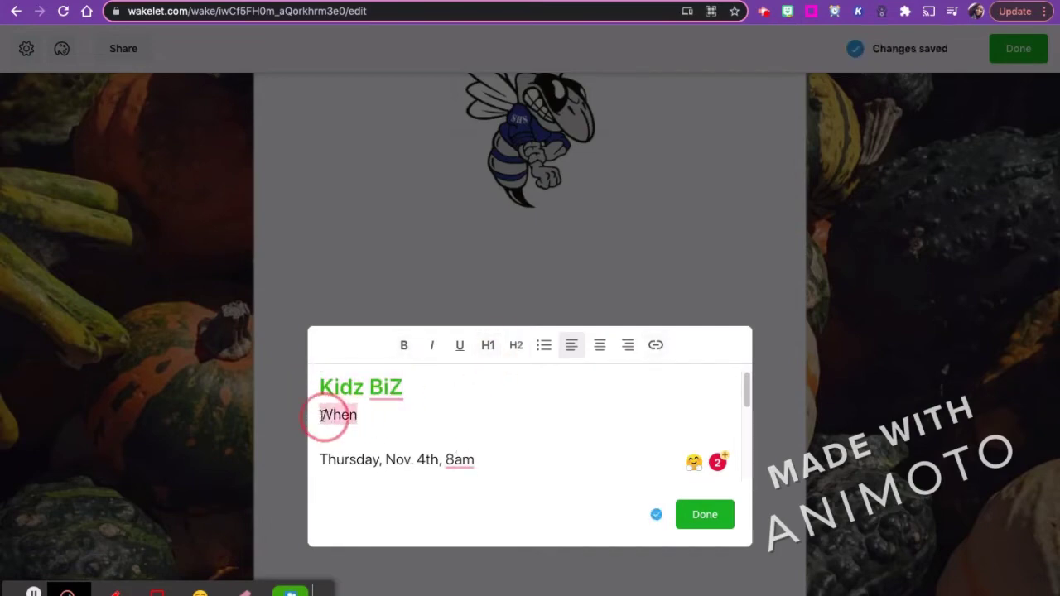
click(514, 346)
scroll(464, 431, down, 10)
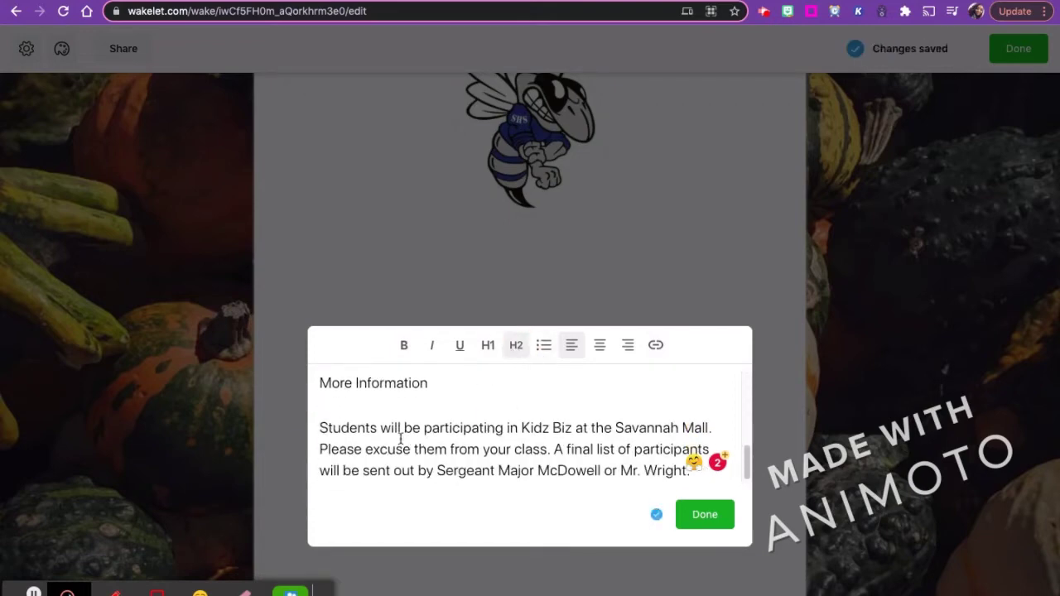
scroll(411, 422, up, 3)
scroll(424, 416, up, 3)
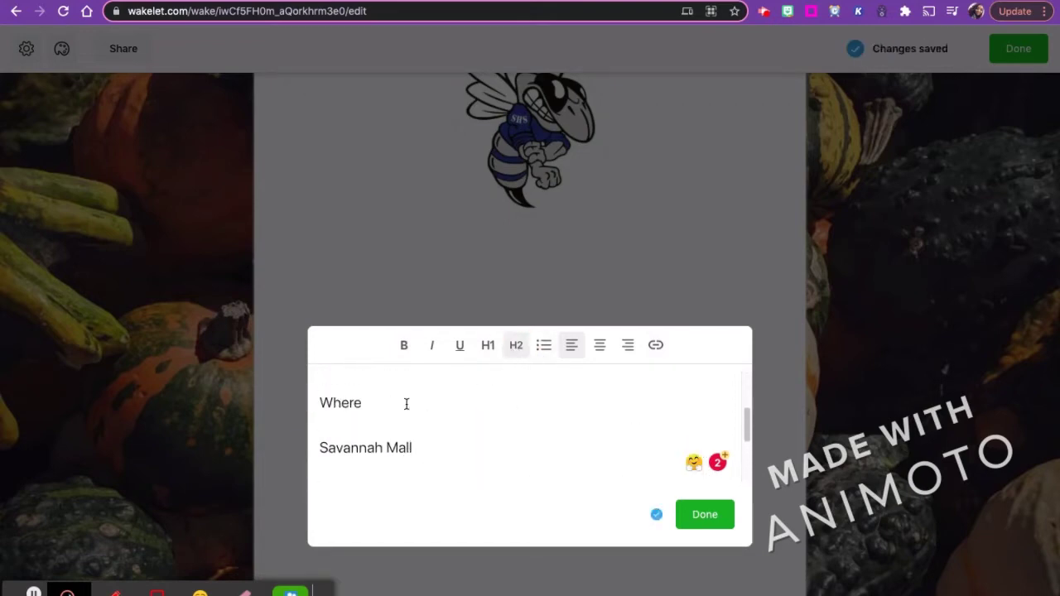
drag(385, 419, 305, 422)
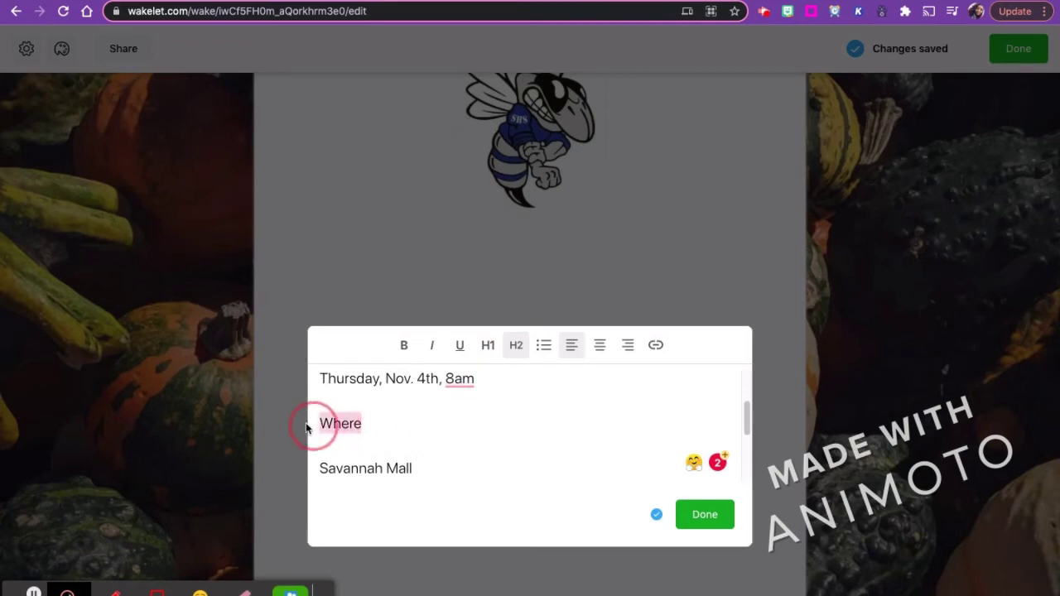
click(518, 347)
Format the "More Information" line as an H2 heading and finish editing the text item.
scroll(480, 467, down, 5)
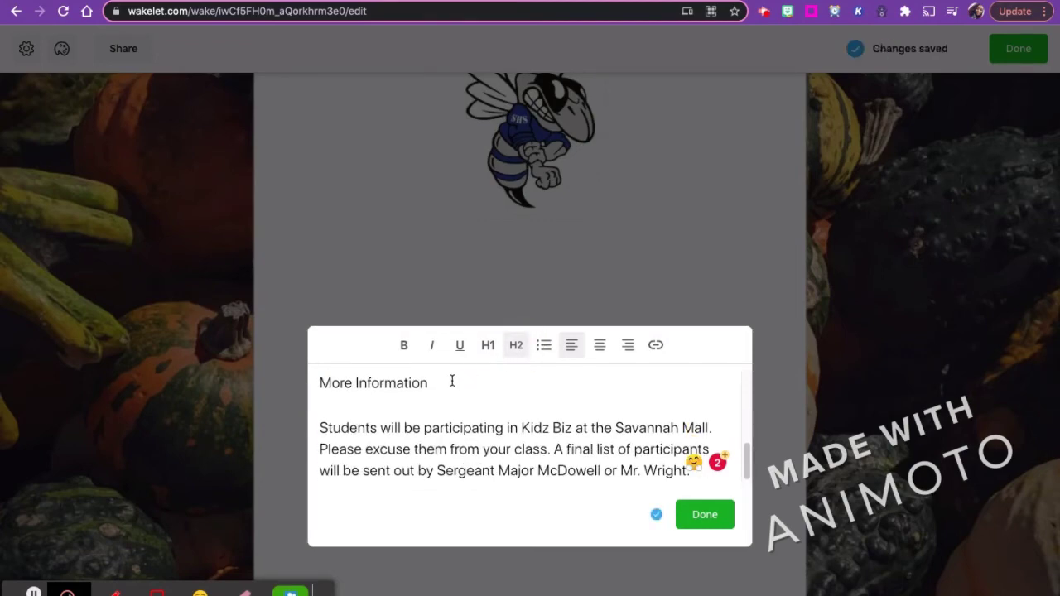
drag(441, 386, 310, 390)
scroll(310, 390, up, 2)
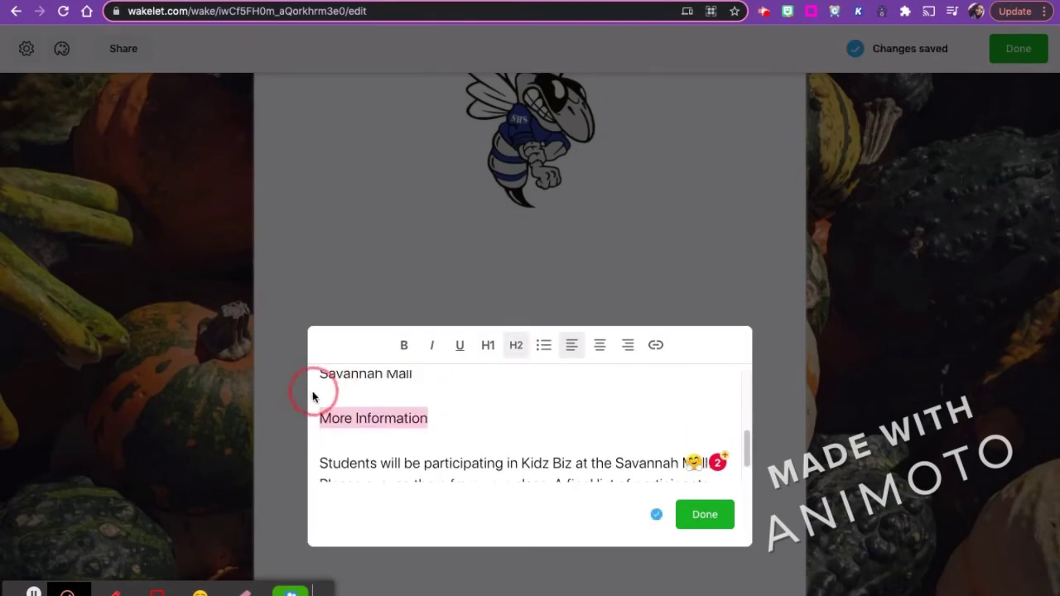
click(517, 346)
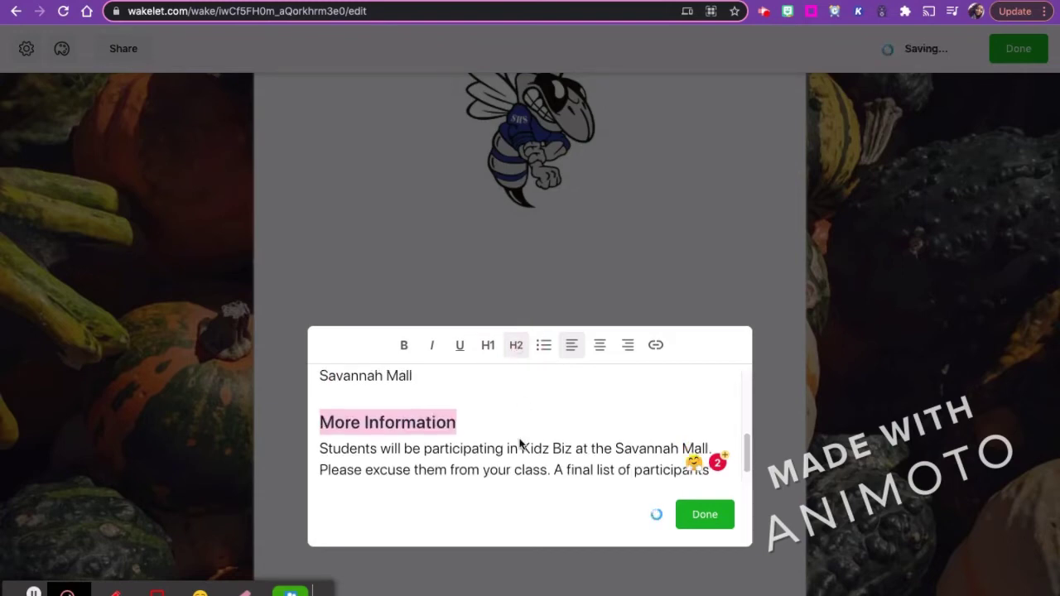
scroll(522, 443, up, 5)
scroll(523, 445, down, 2)
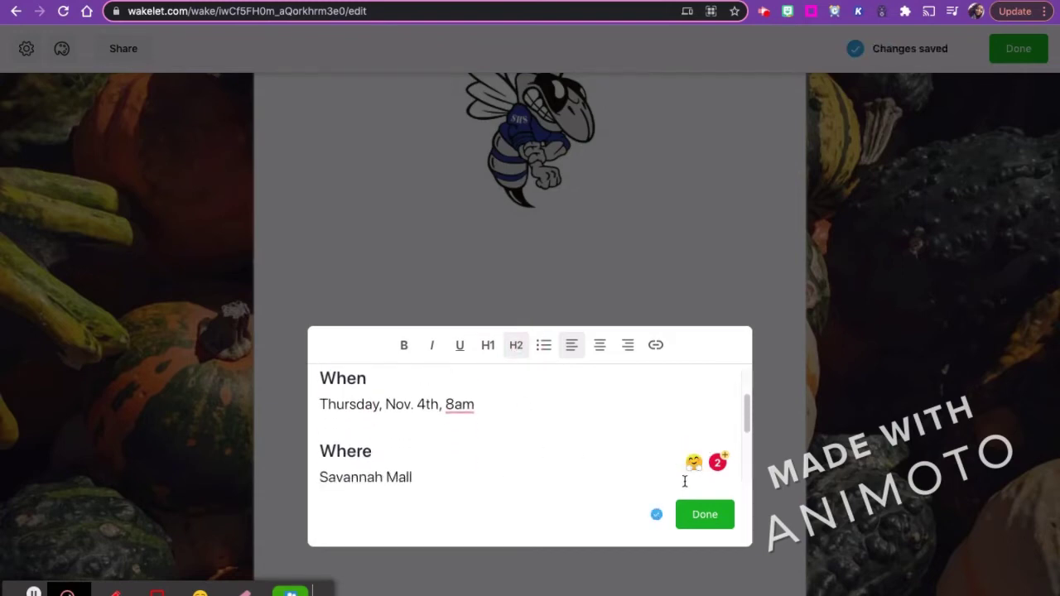
click(704, 515)
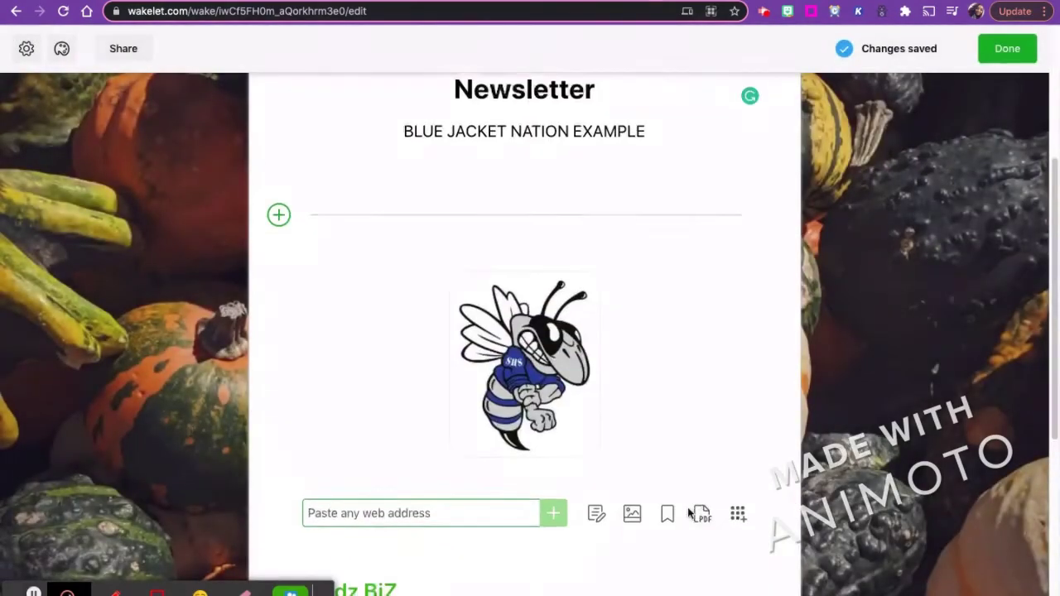
Review the layout of the finished Kidz BiZ text item beneath the mascot image.
scroll(687, 505, down, 3)
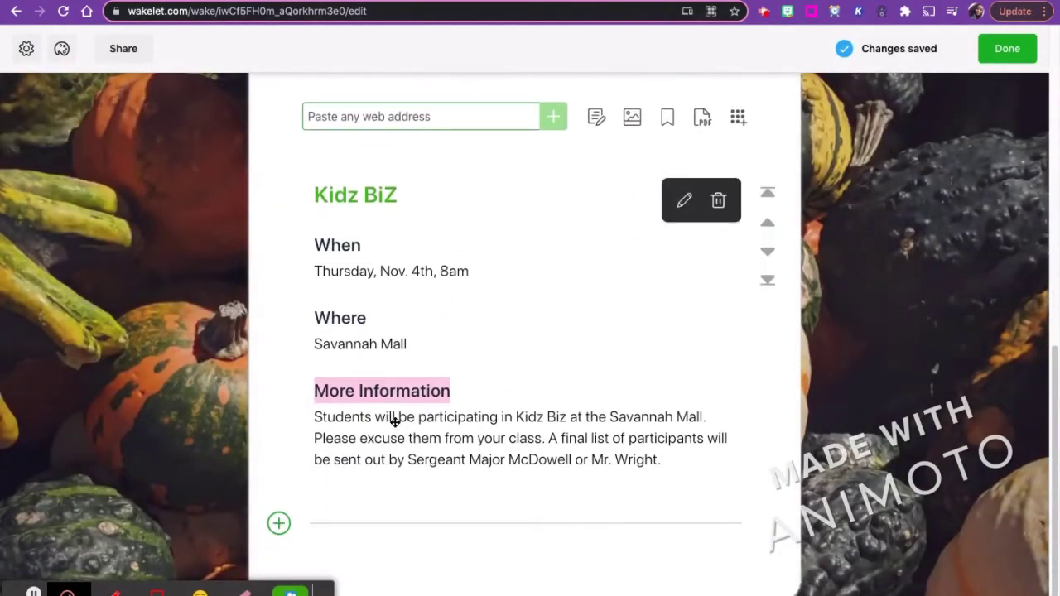
scroll(395, 422, up, 5)
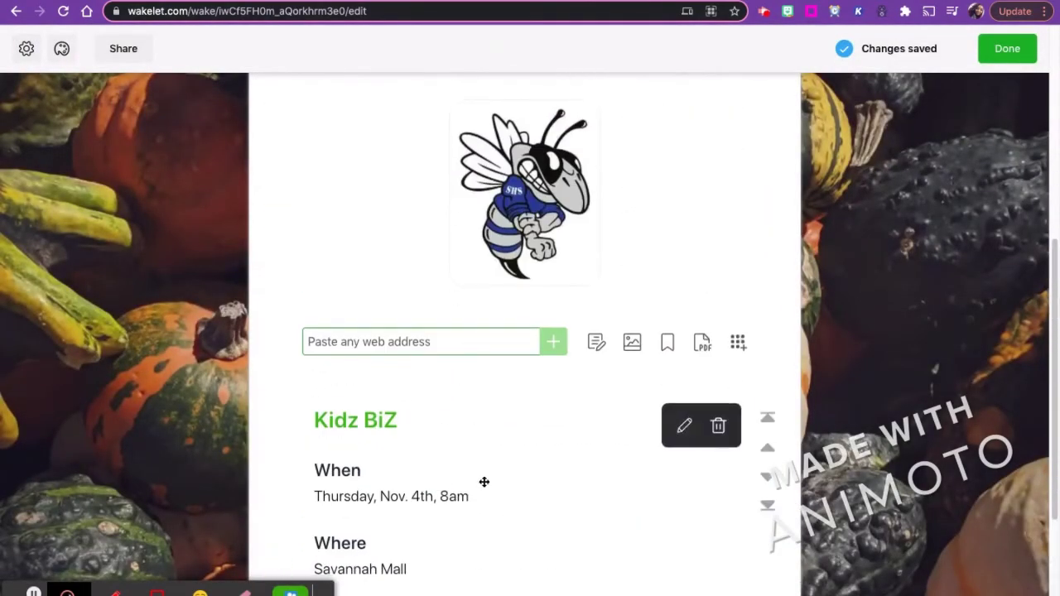
scroll(484, 481, down, 2)
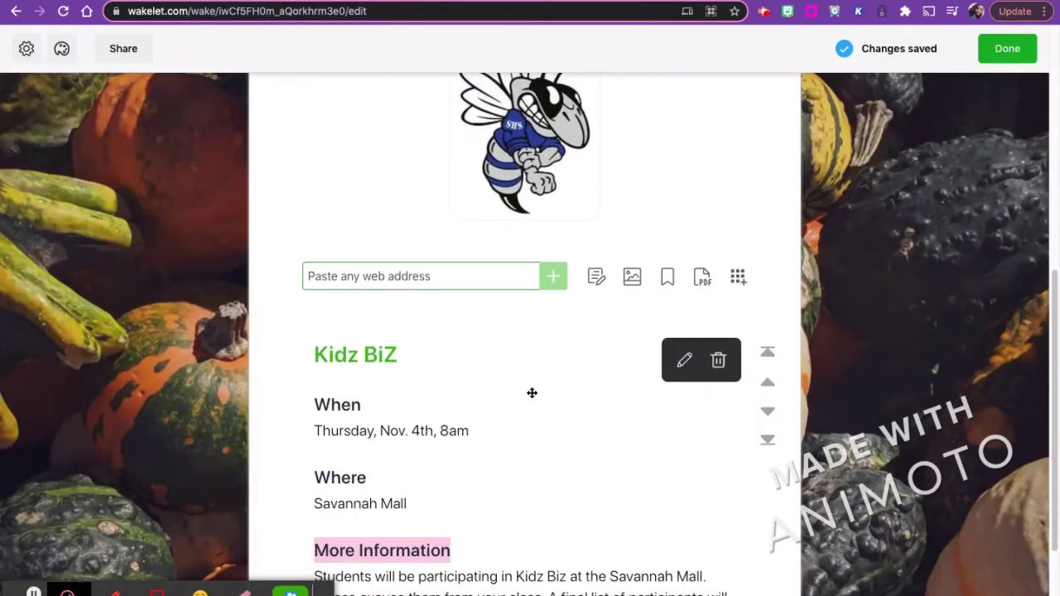
drag(538, 352, 542, 270)
scroll(502, 470, up, 3)
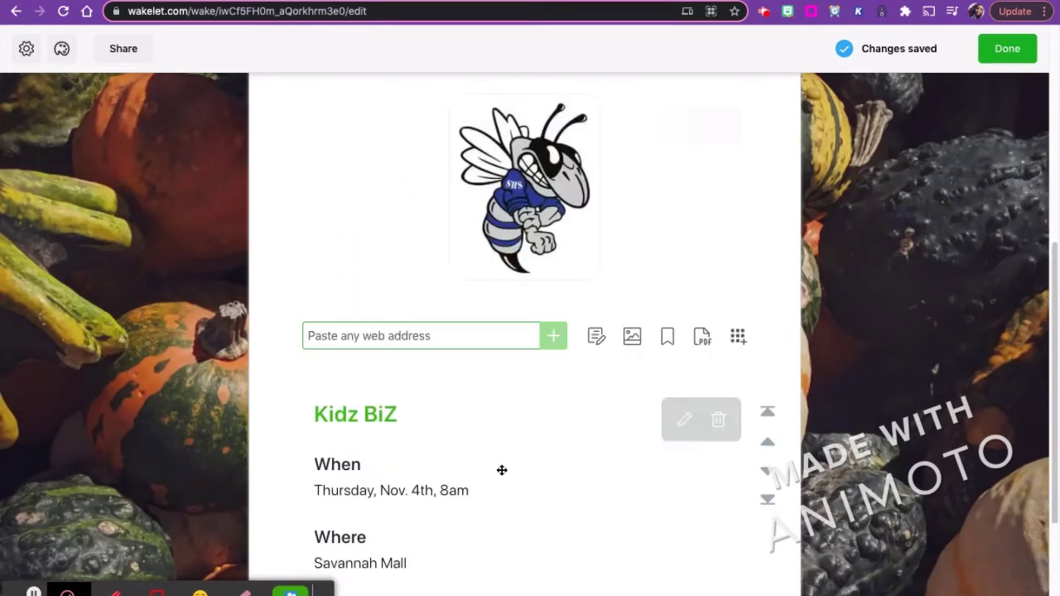
scroll(502, 469, down, 3)
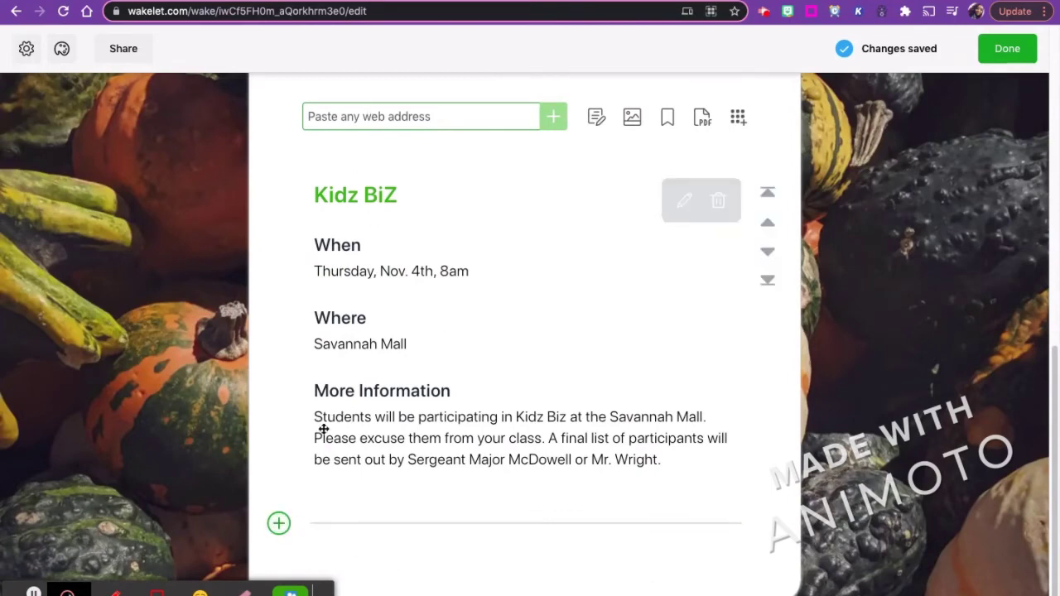
Open an item slot beneath the Kidz BiZ text and copy the Google Maps directions link for Savannah Mall Playground from the Google results page.
click(279, 524)
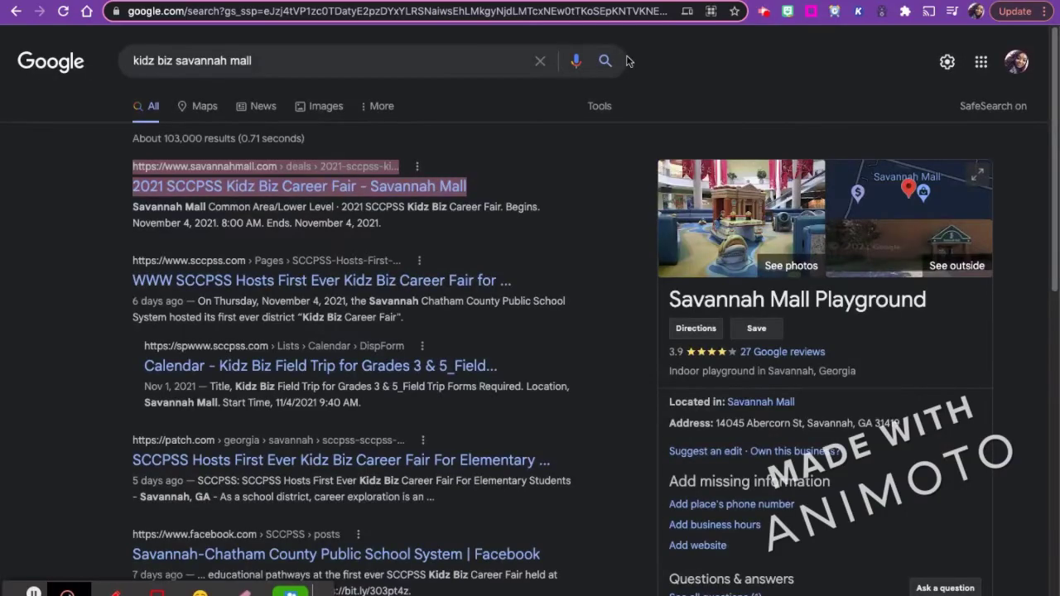
click(695, 330)
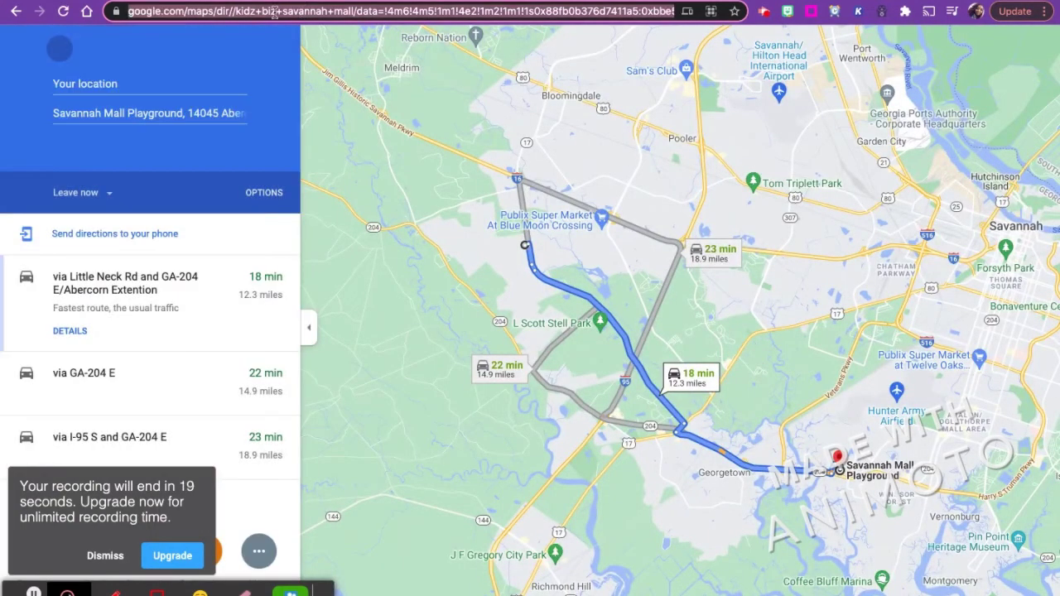
right_click(170, 11)
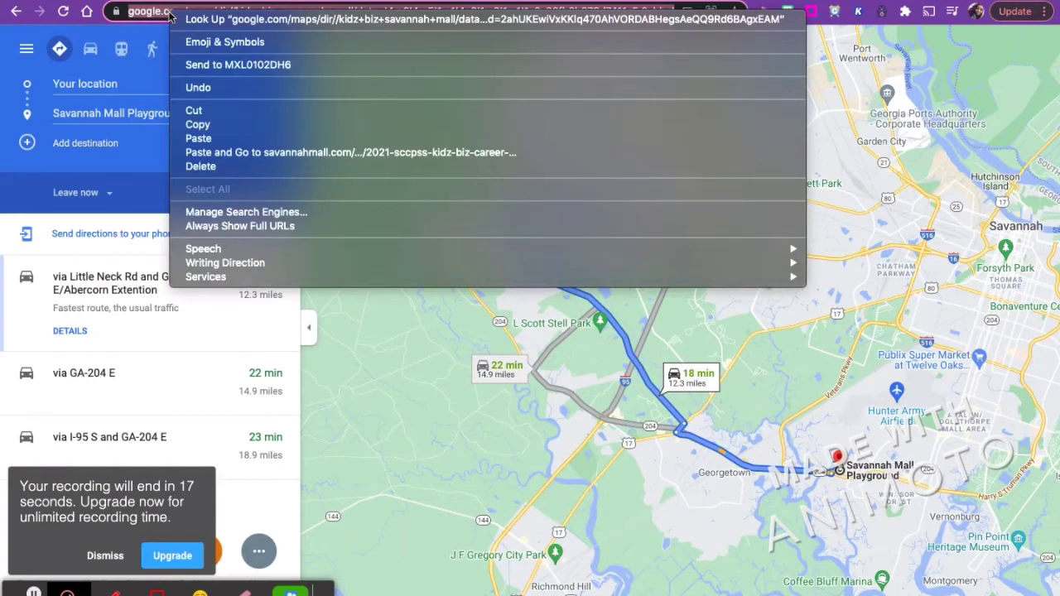
click(230, 125)
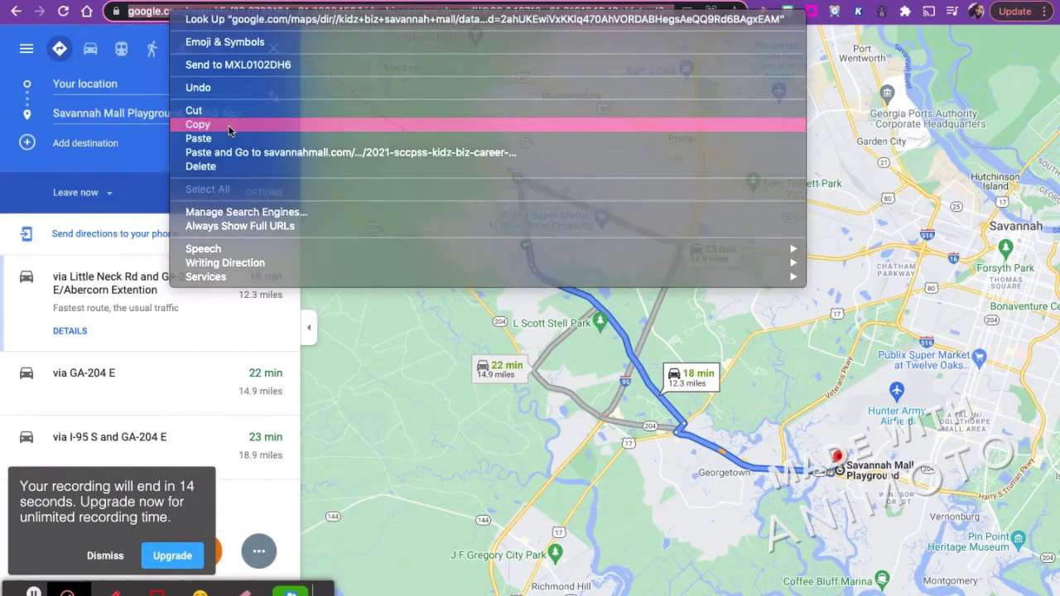
Switch back to the Wakelet collection and add the copied directions link as a map item beneath the Kidz BiZ text.
click(409, 1)
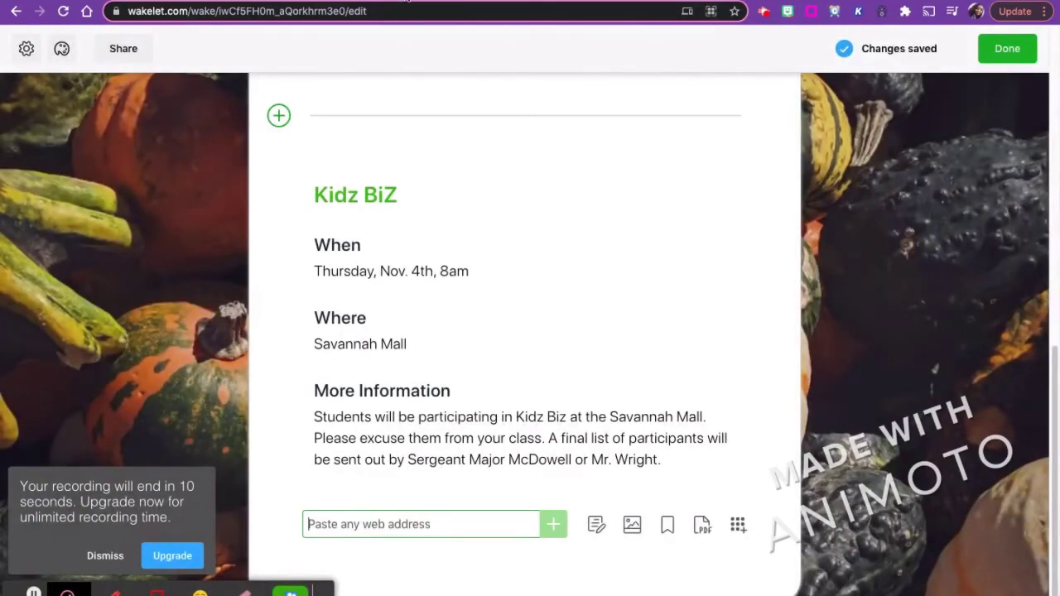
right_click(353, 524)
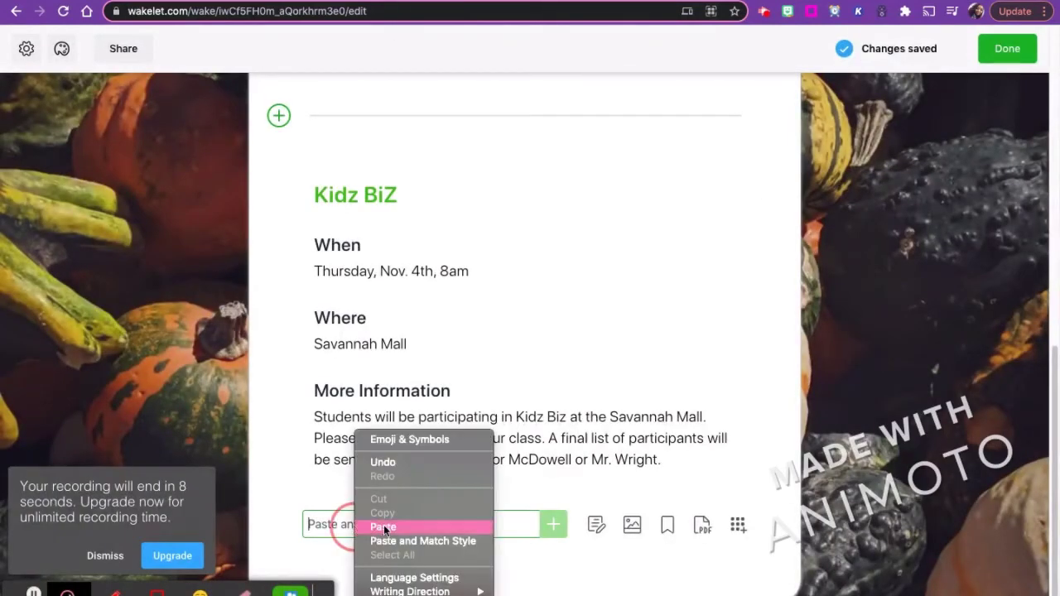
click(384, 527)
click(553, 524)
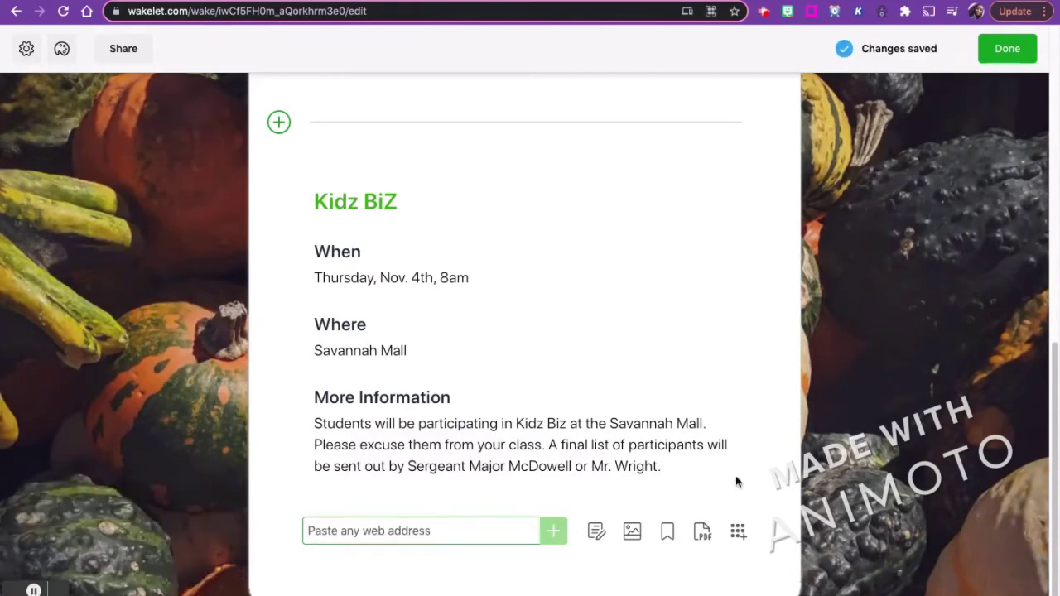
click(358, 524)
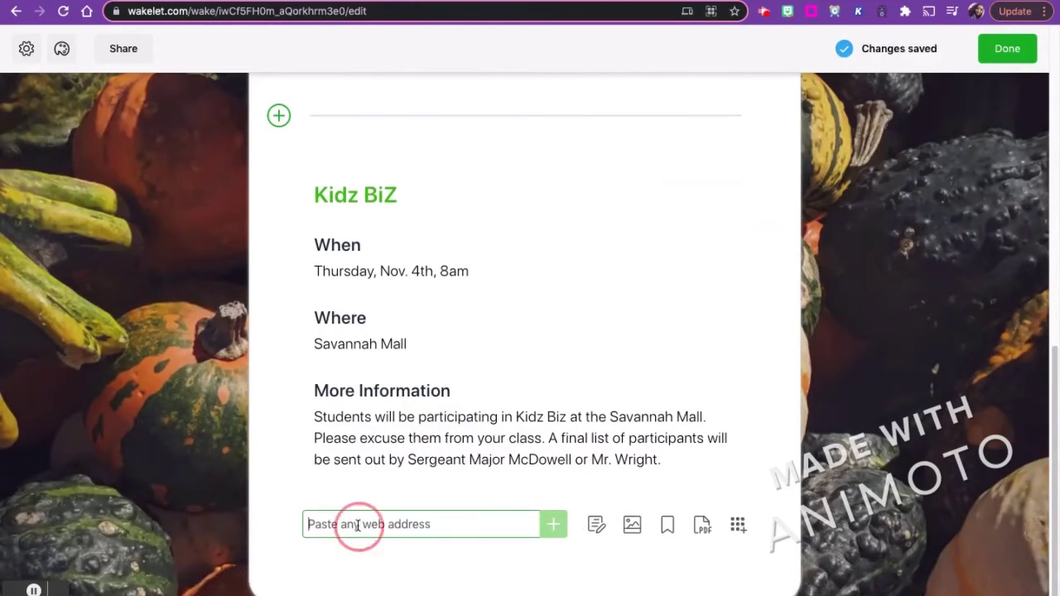
right_click(357, 524)
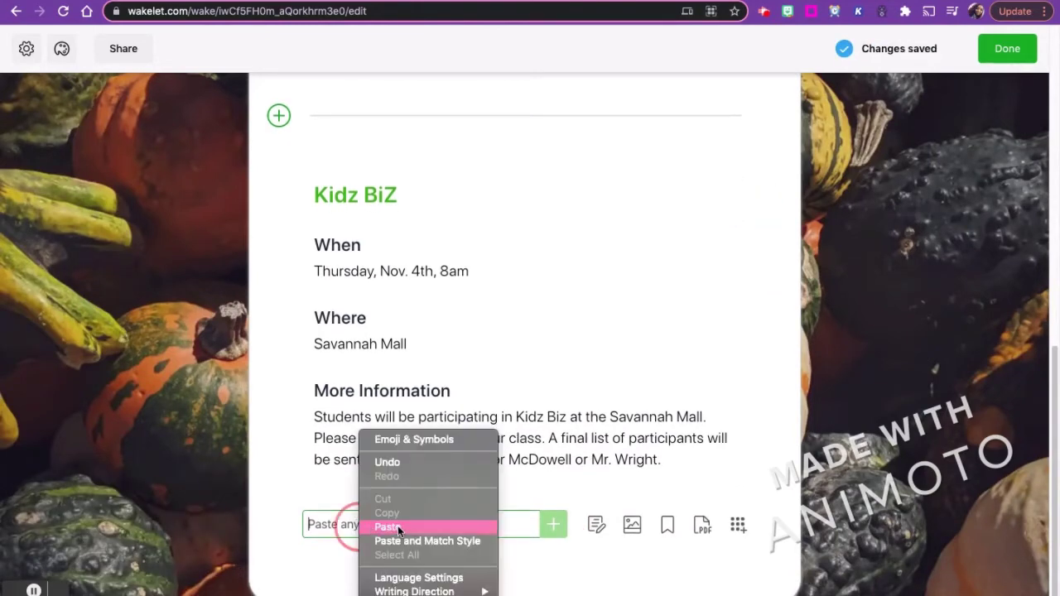
click(396, 527)
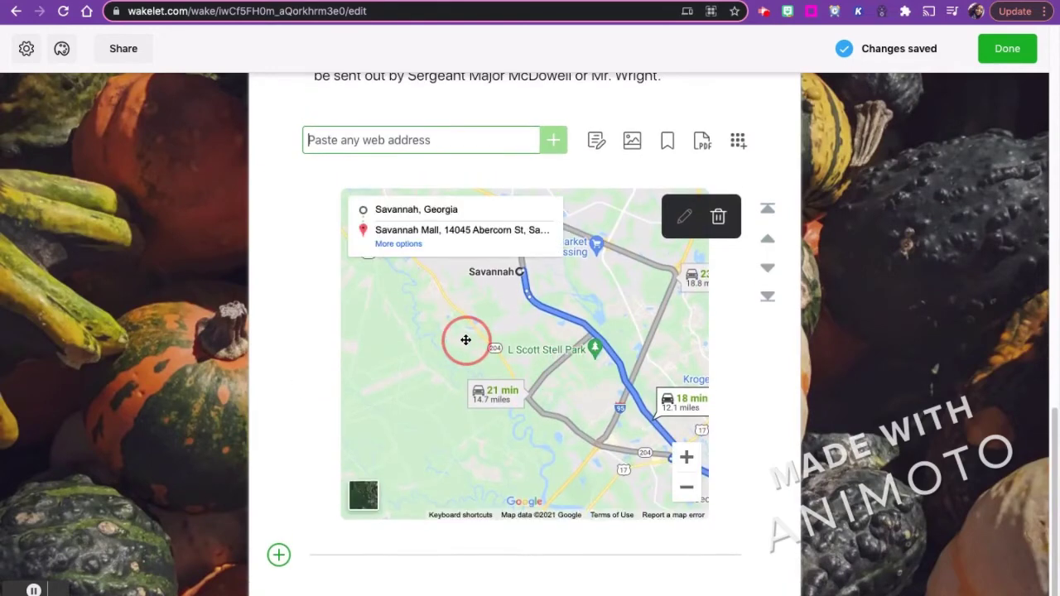
scroll(465, 339, up, 3)
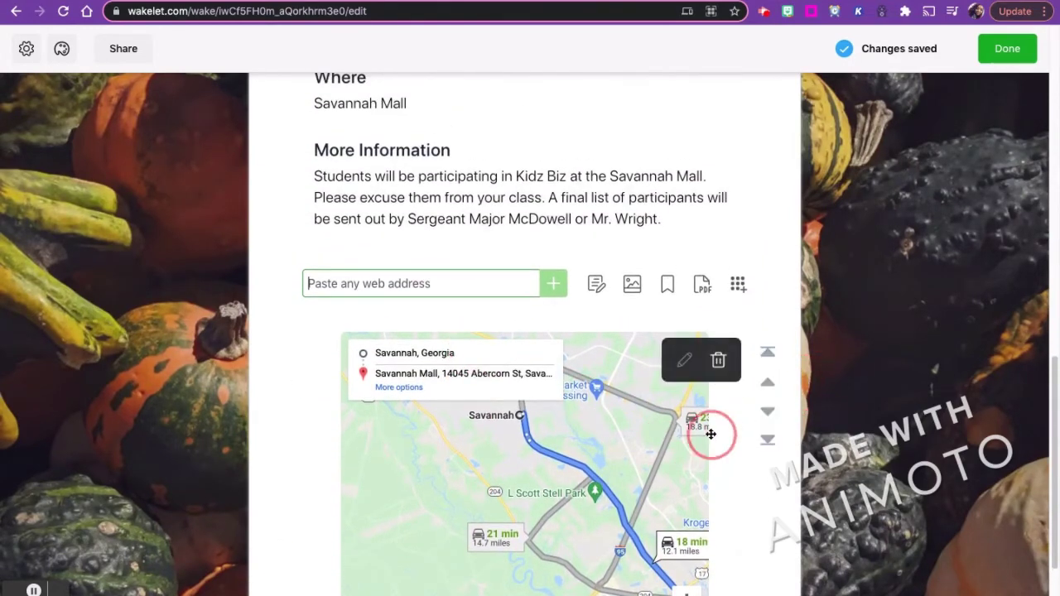
scroll(696, 433, down, 3)
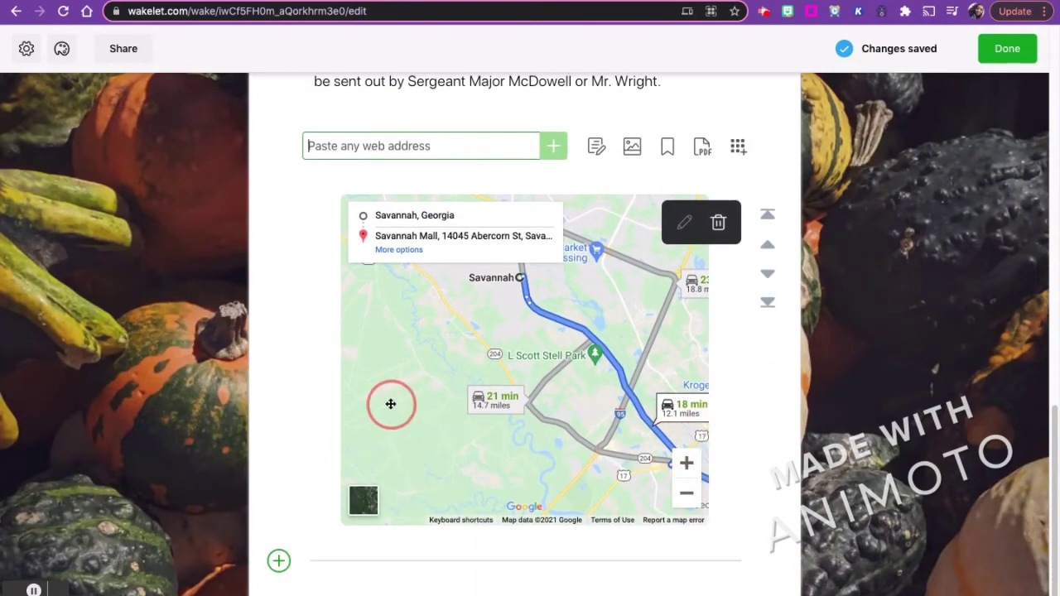
scroll(450, 389, up, 2)
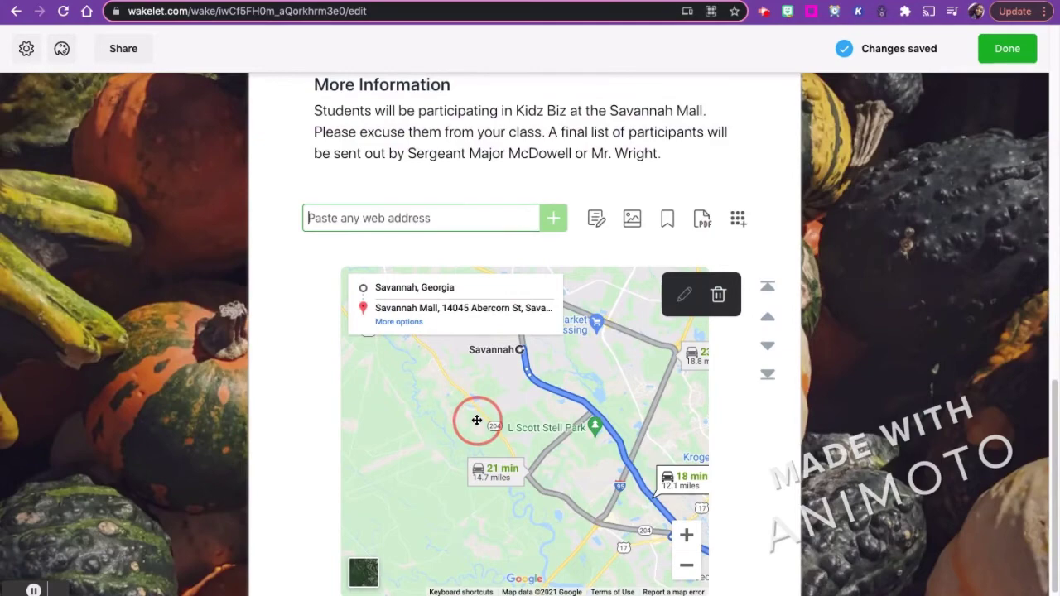
Search YouTube for "liberal studies high school sccpss" and add the SCCPSS video "High Liberal Studies and Criminal Justice and 3DE School" beneath the map.
scroll(475, 429, down, 2)
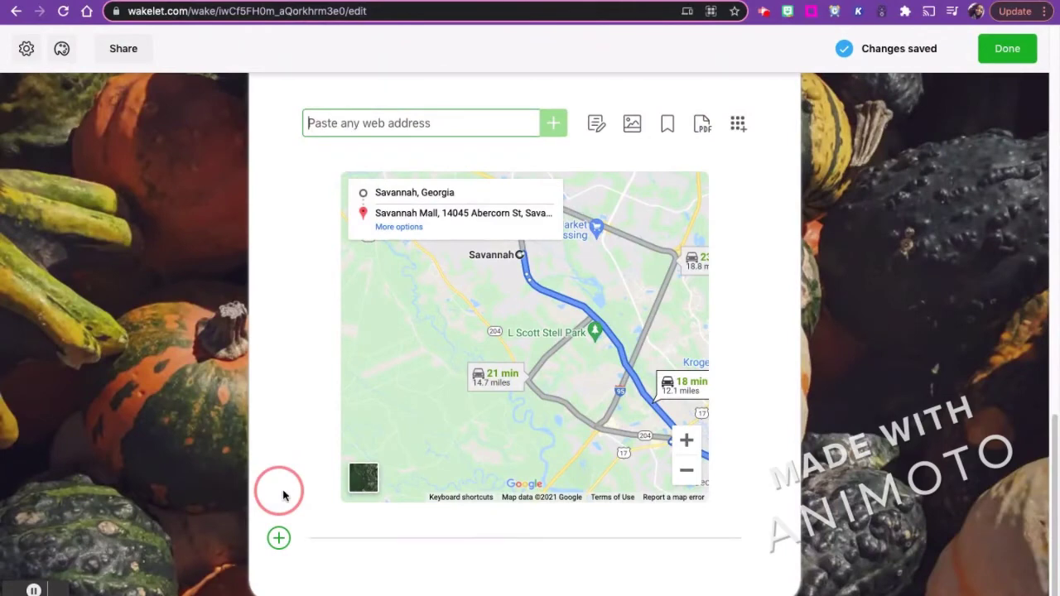
click(278, 539)
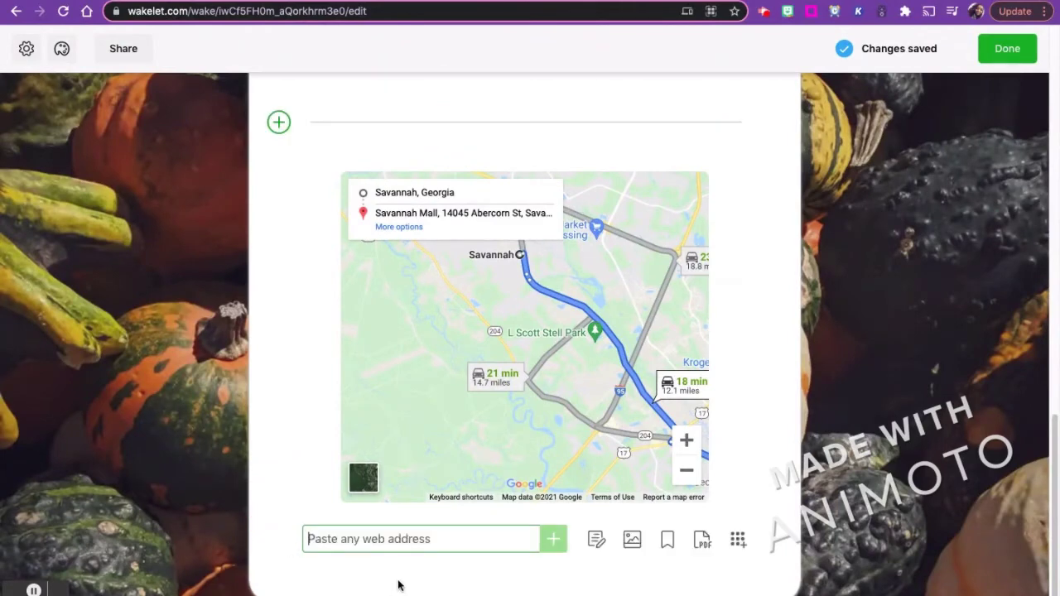
click(737, 550)
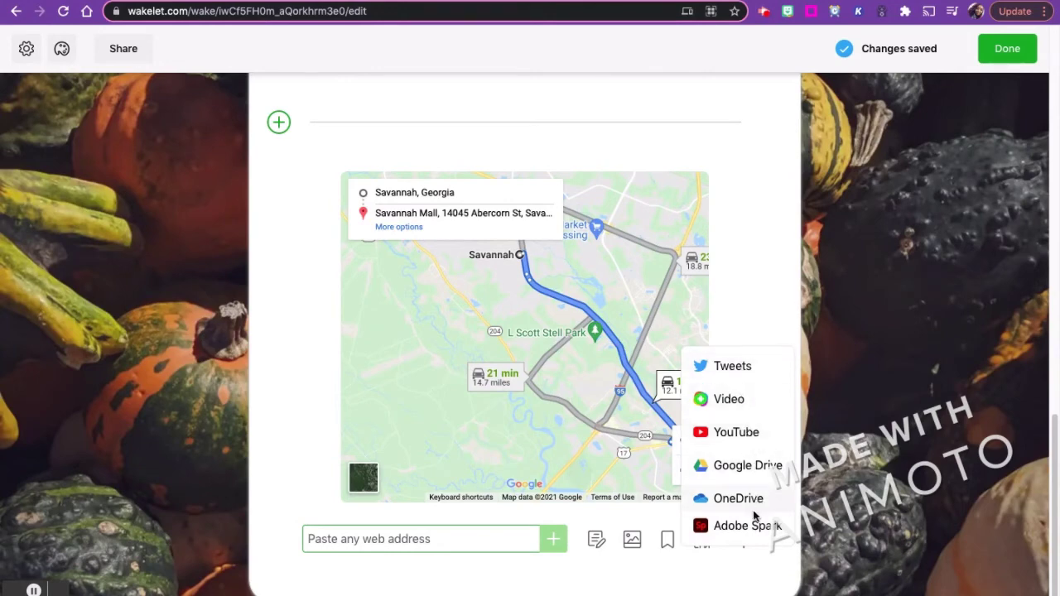
click(724, 436)
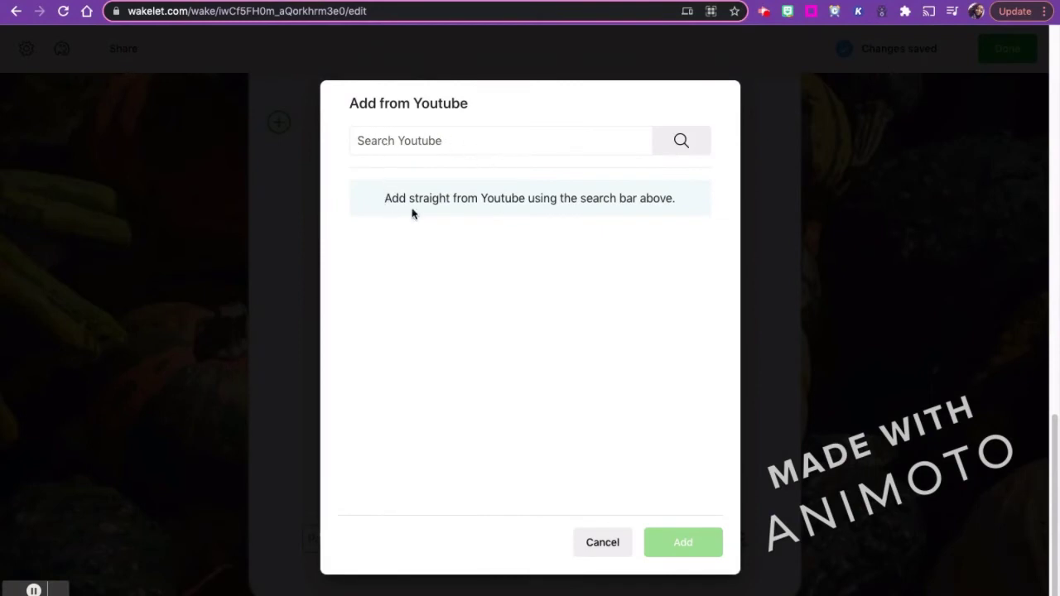
click(447, 146)
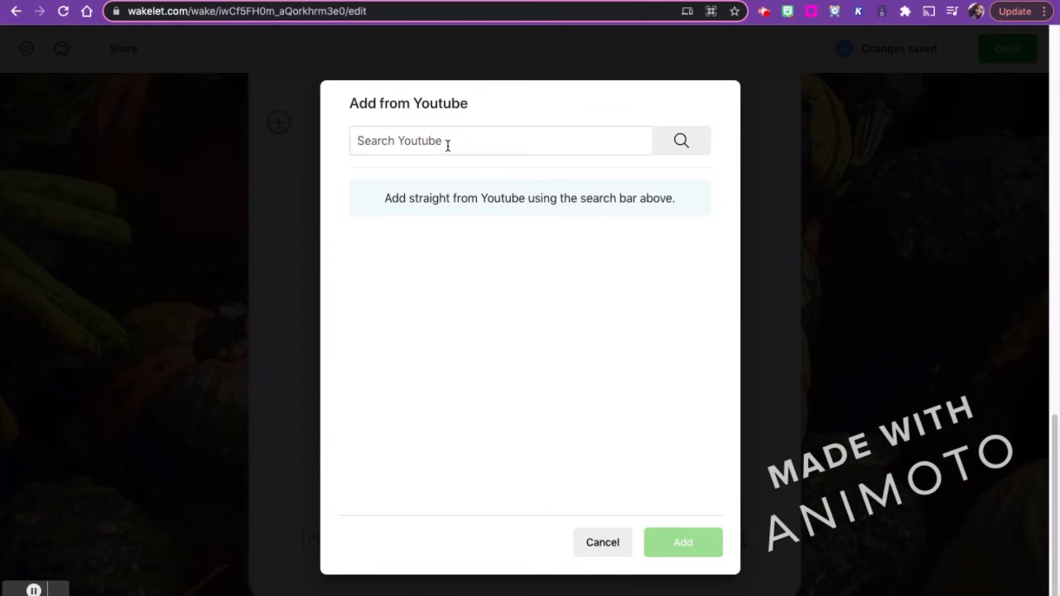
text(liberal studies high school)
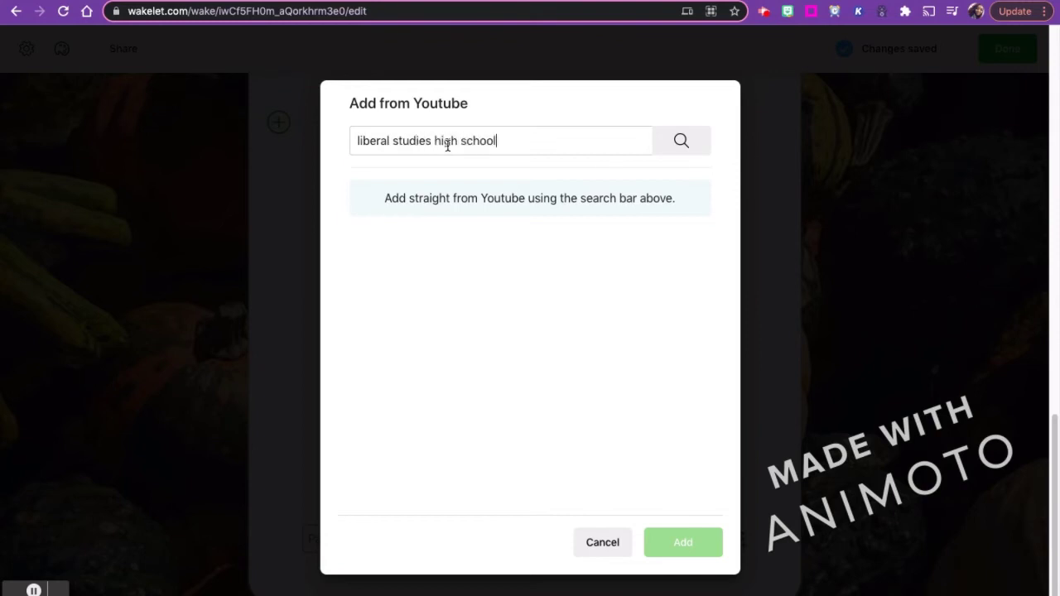
text( sccpss)
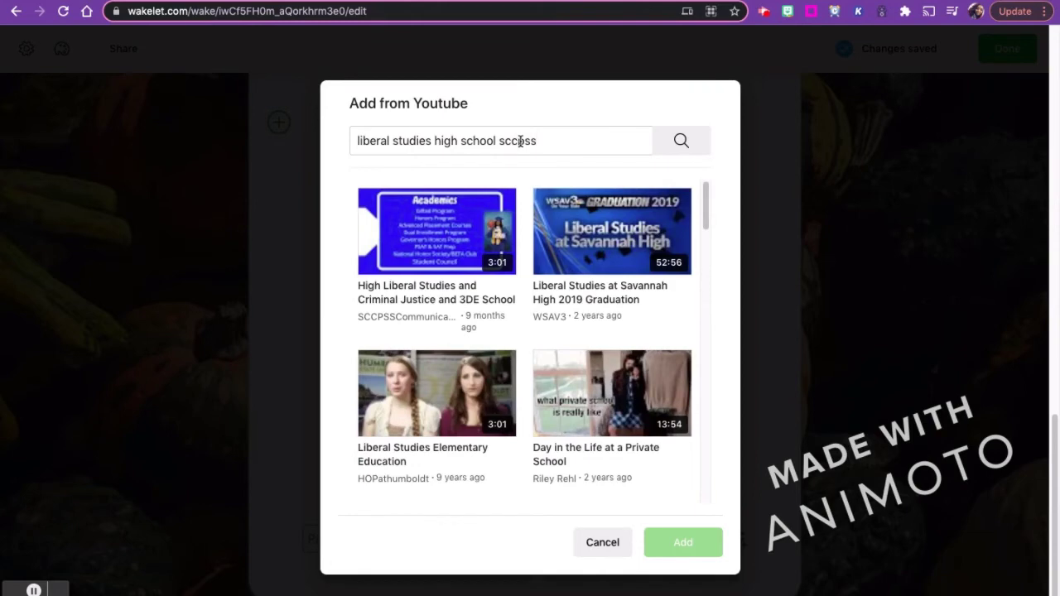
click(456, 250)
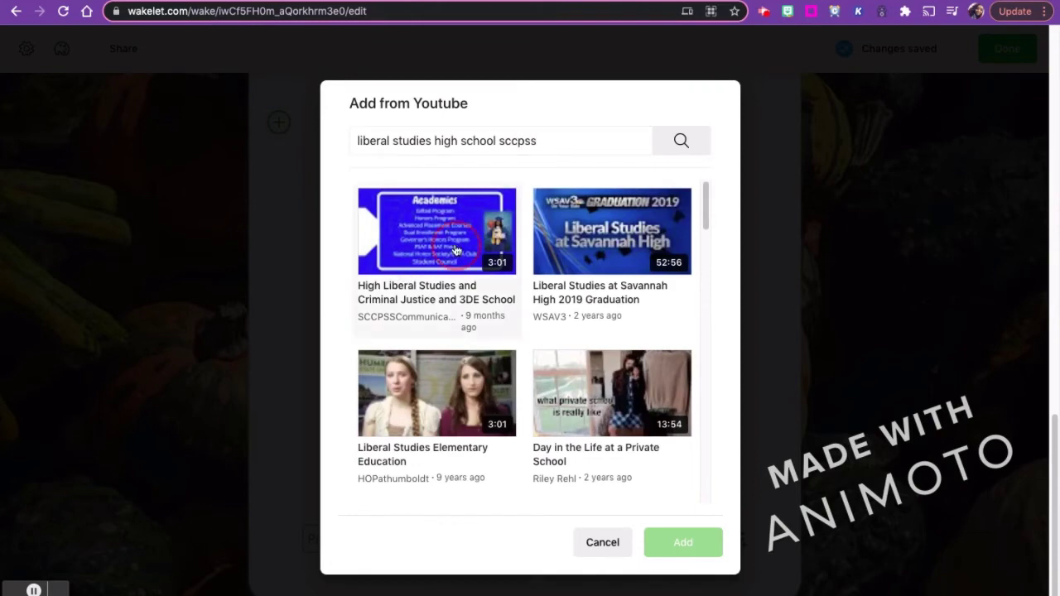
click(683, 544)
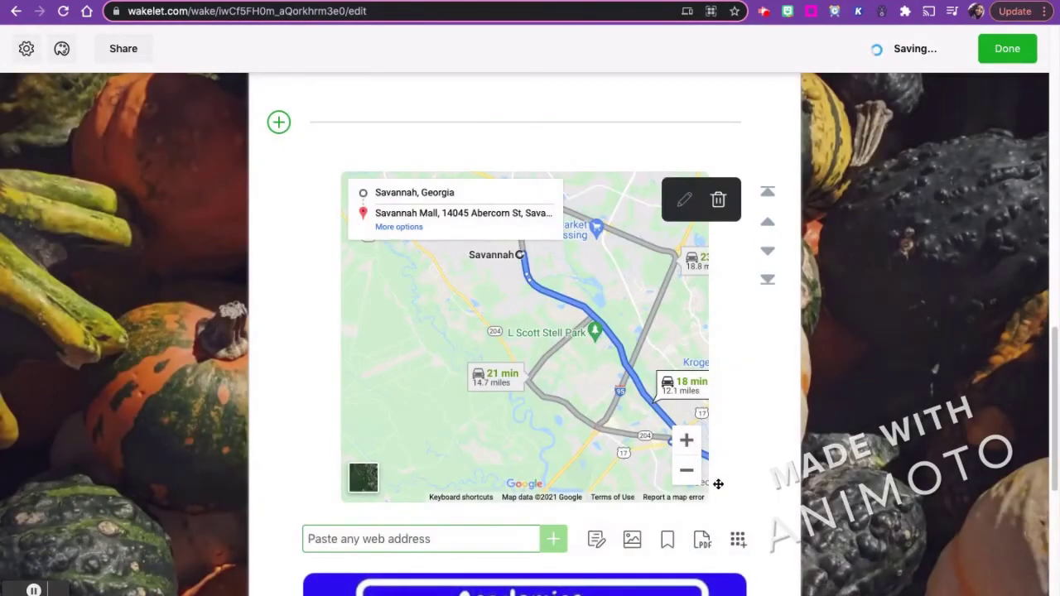
Change the YouTube video item's title to "Watch our students in action here!" and finish editing the item.
scroll(718, 483, down, 5)
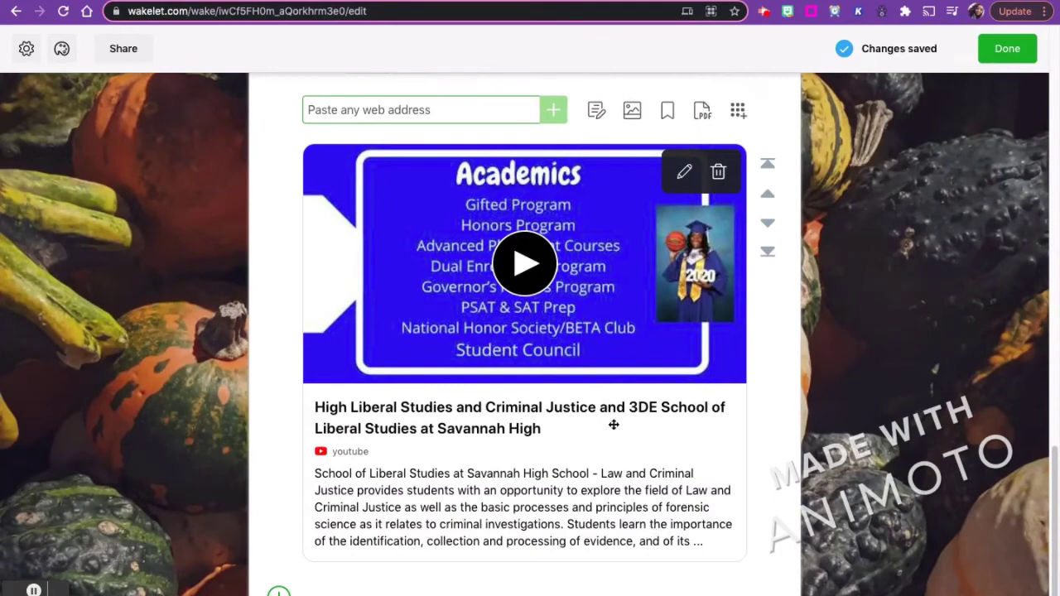
click(684, 174)
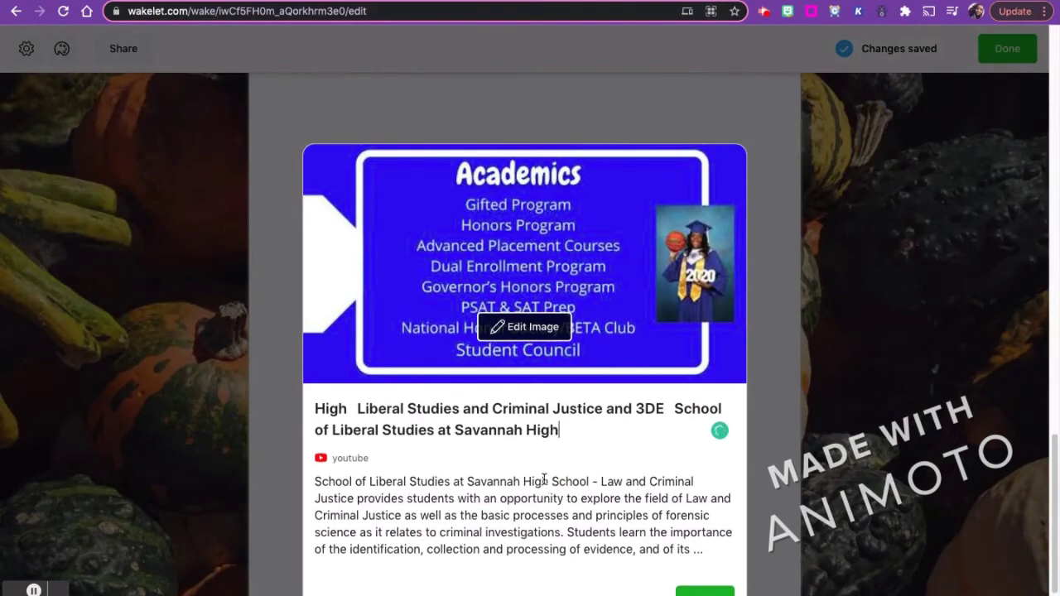
drag(560, 430, 313, 408)
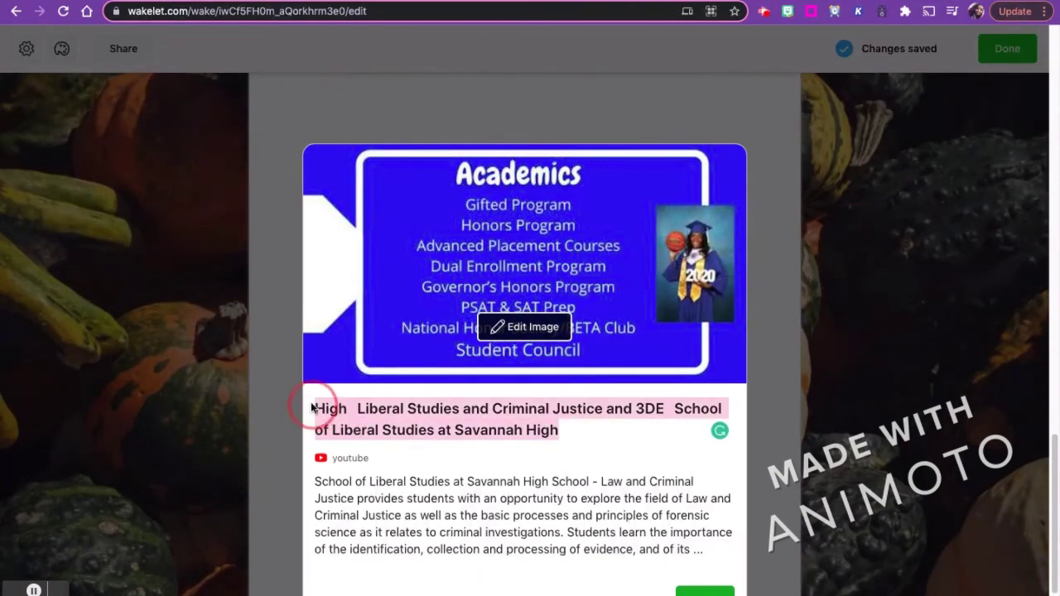
text(Wat)
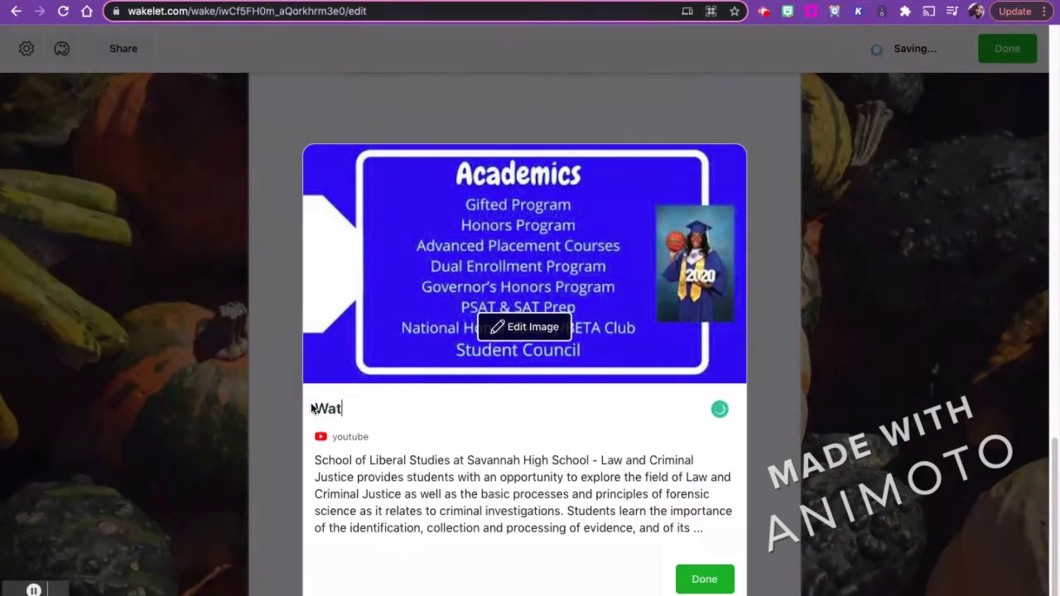
text(ch ou)
text(r st)
key(BackSpace)
text(students in action here!)
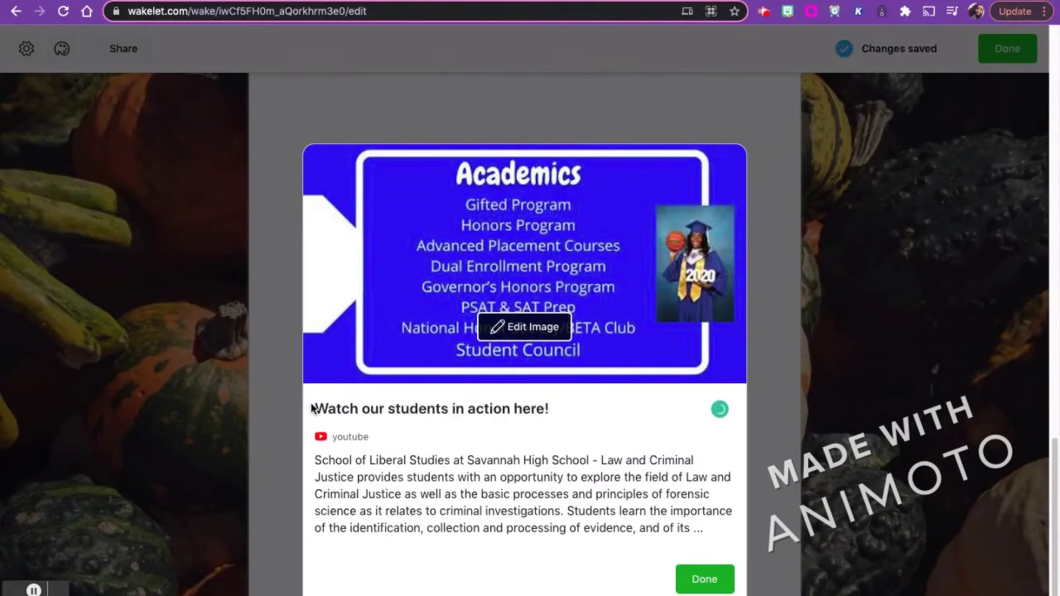
scroll(313, 408, down, 2)
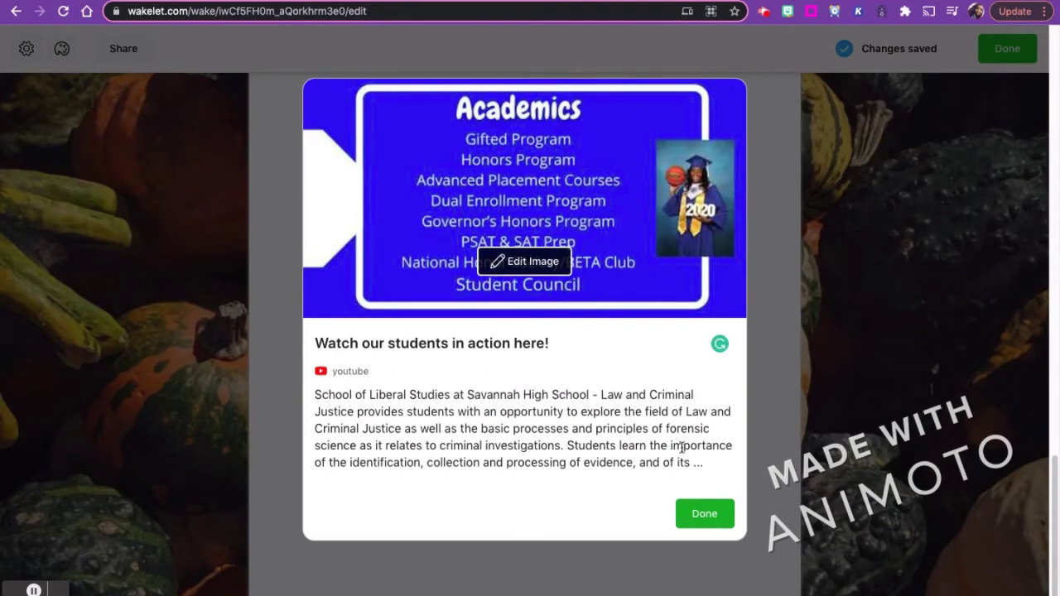
click(708, 520)
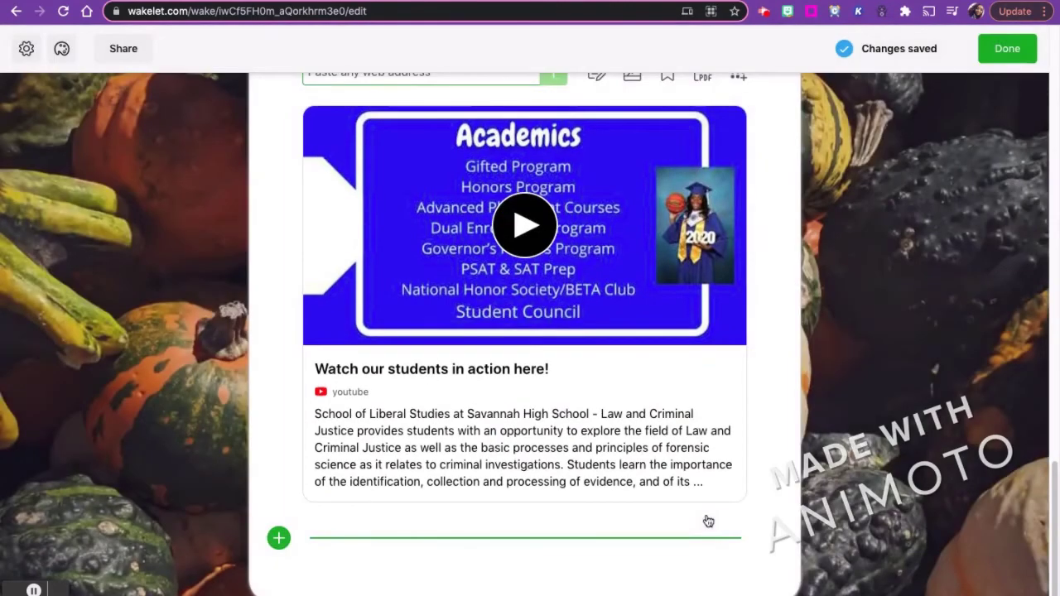
Upload the PDF "_Spanish Parent Portal Quick Glance.pdf" as a new item beneath the YouTube video, searching the files for "parent".
scroll(704, 509, up, 5)
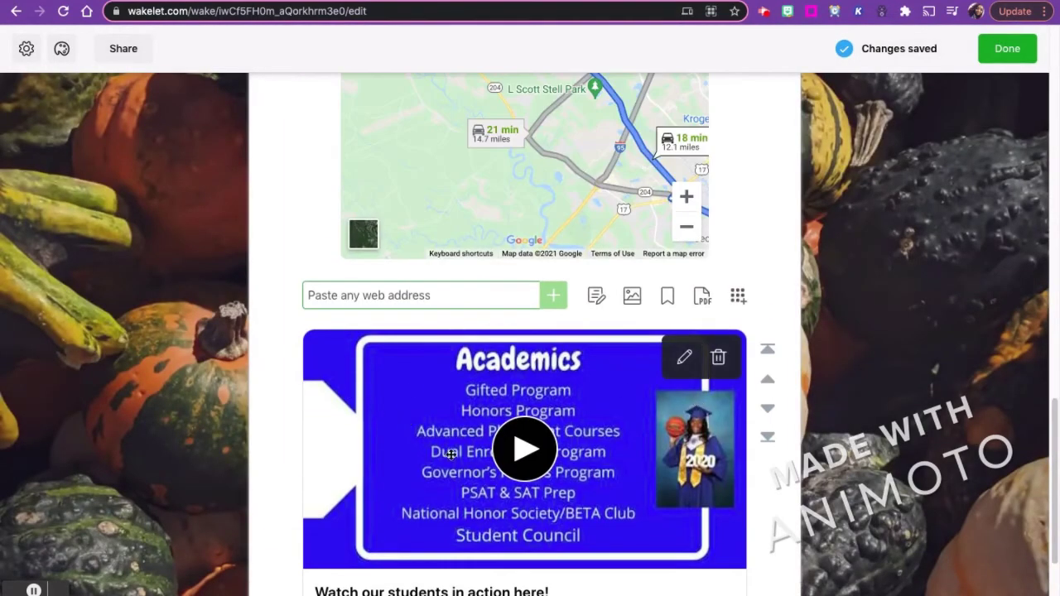
scroll(452, 454, down, 5)
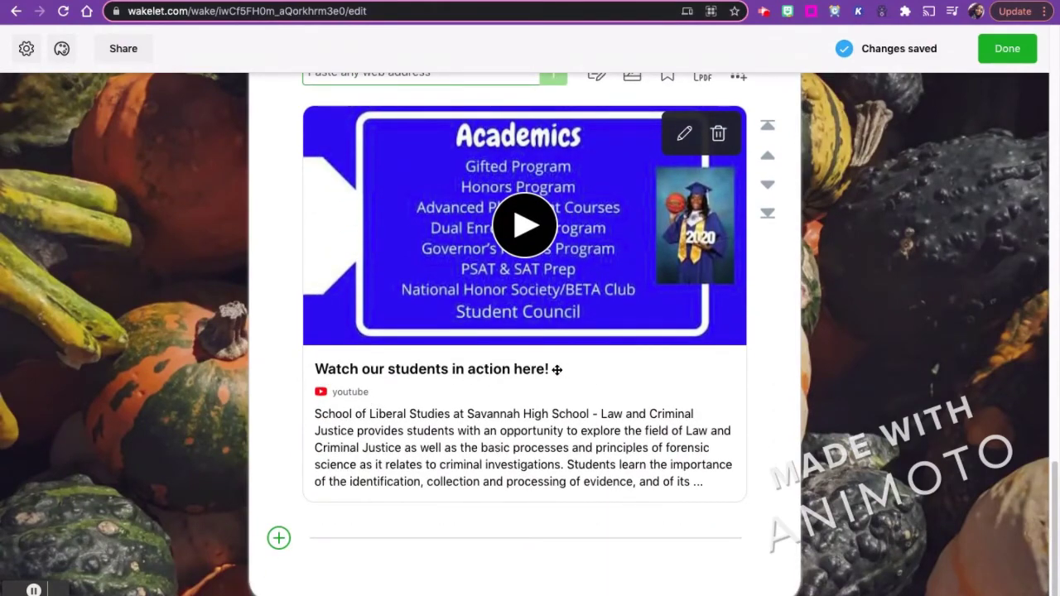
scroll(557, 370, up, 2)
scroll(546, 448, down, 2)
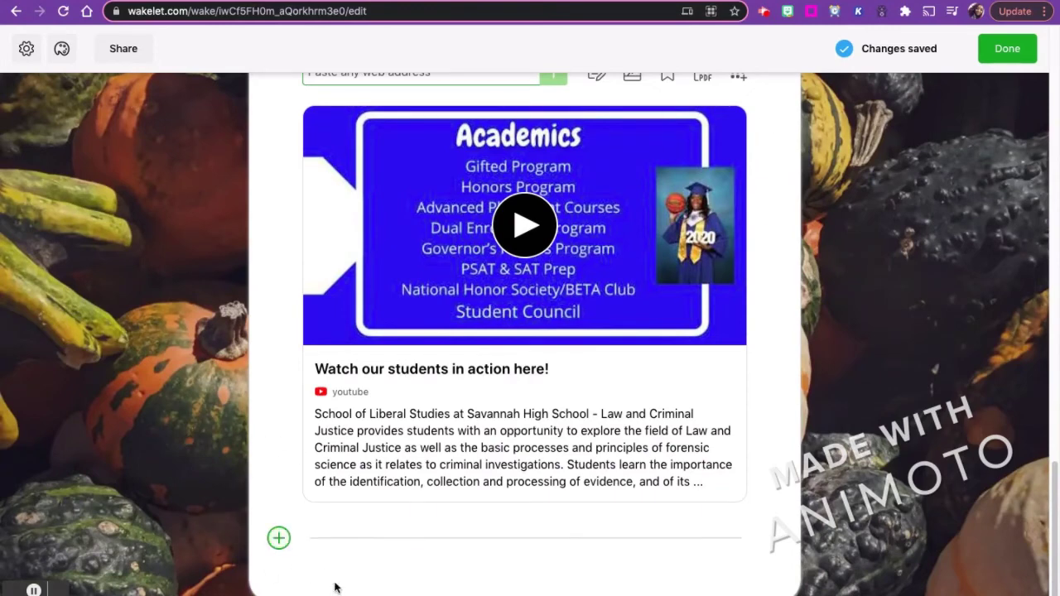
click(279, 539)
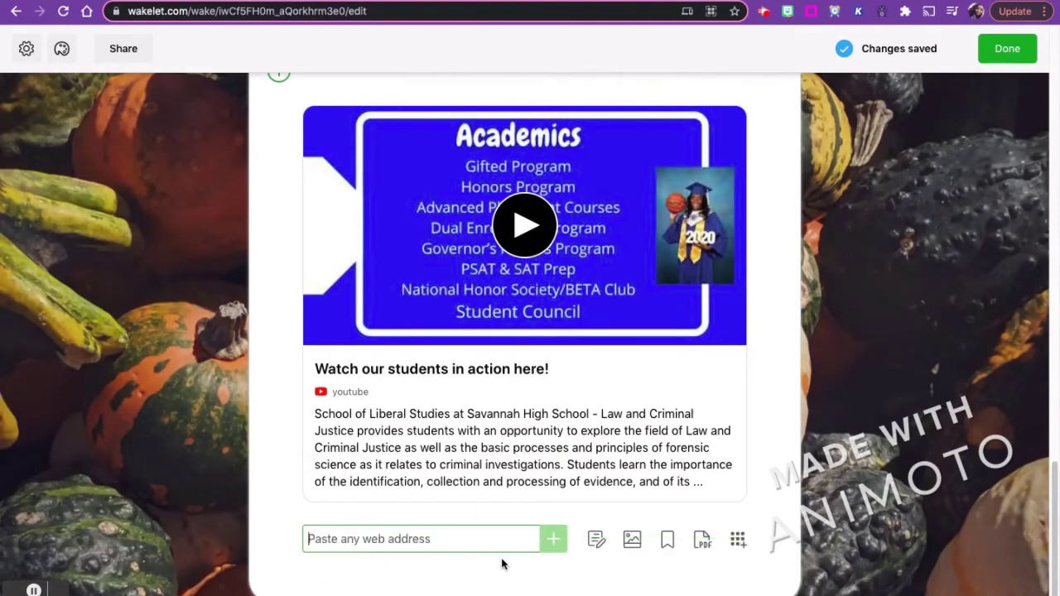
click(703, 545)
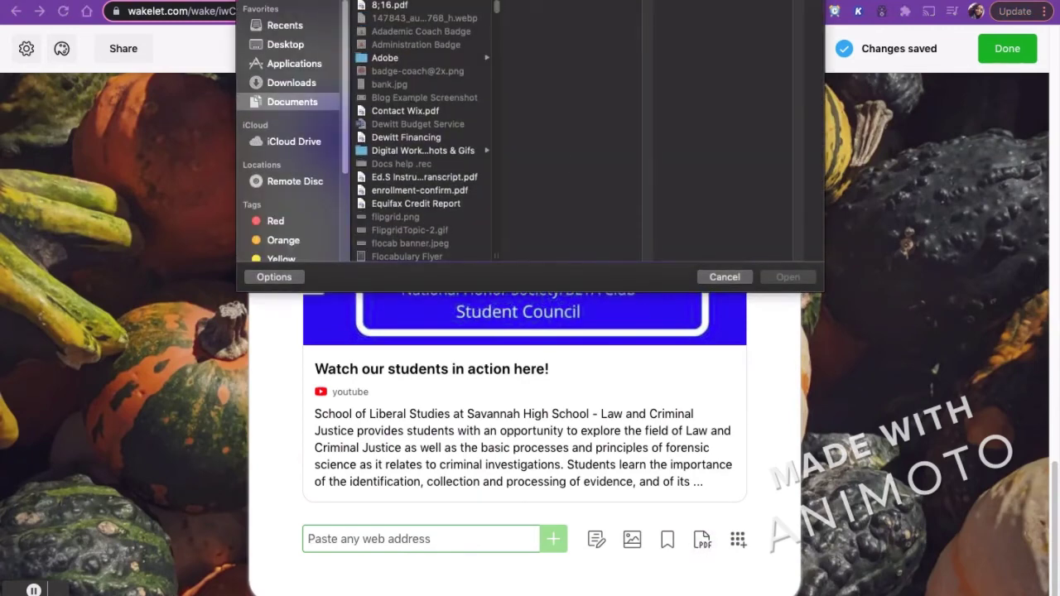
text(parent)
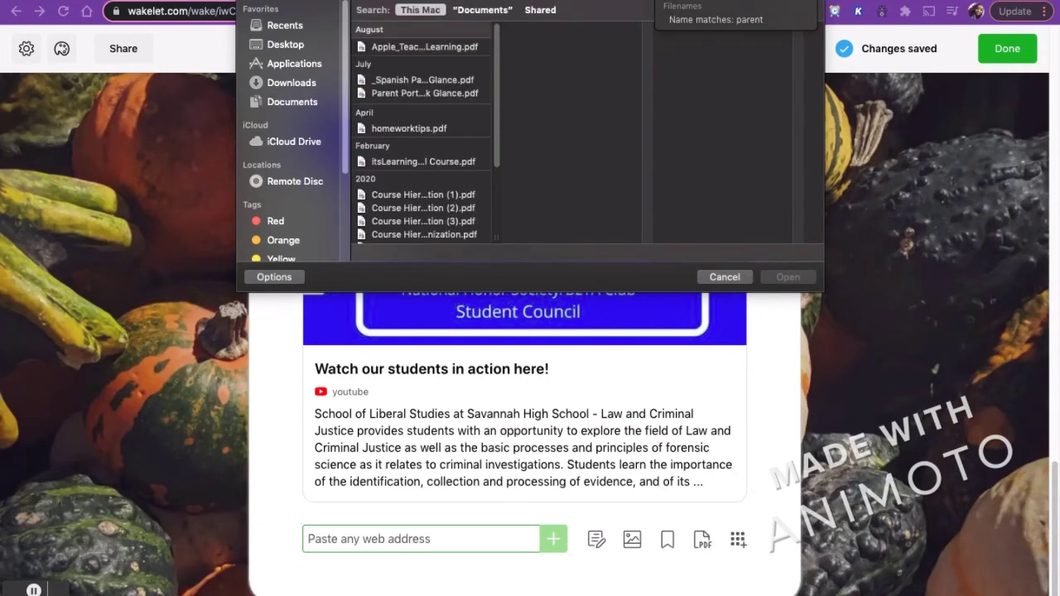
click(438, 79)
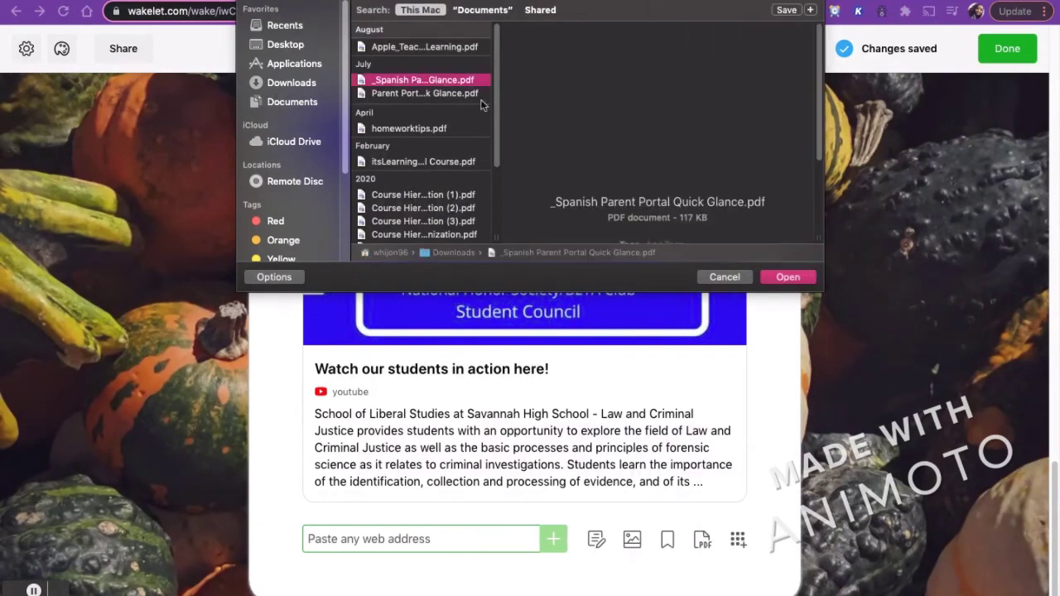
click(787, 278)
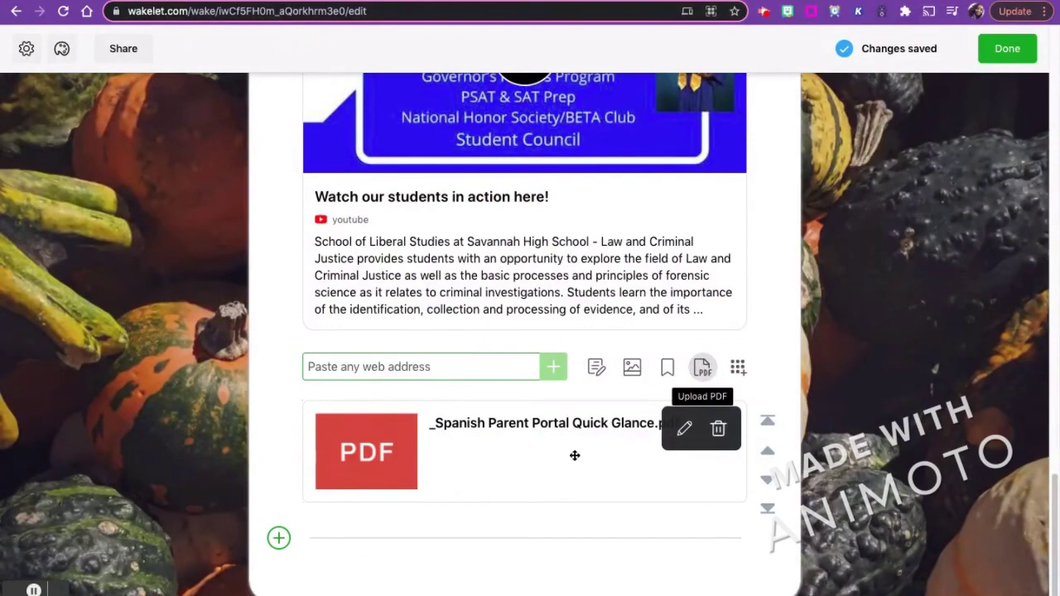
Change the PDF item's title to "itsLearning Help!!!" and add the description "Click here for immediate assistance".
click(684, 428)
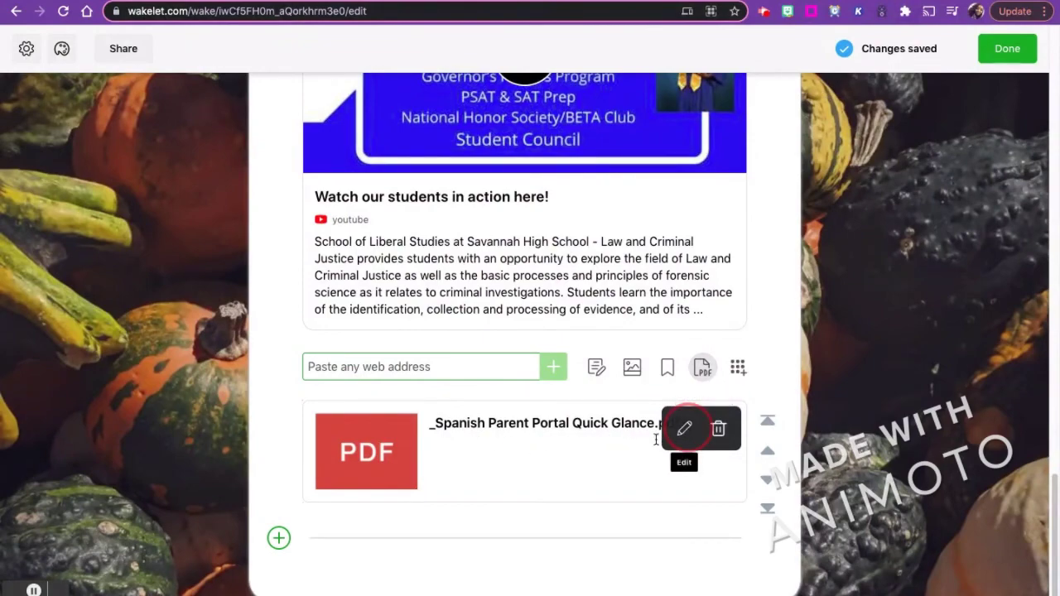
click(493, 424)
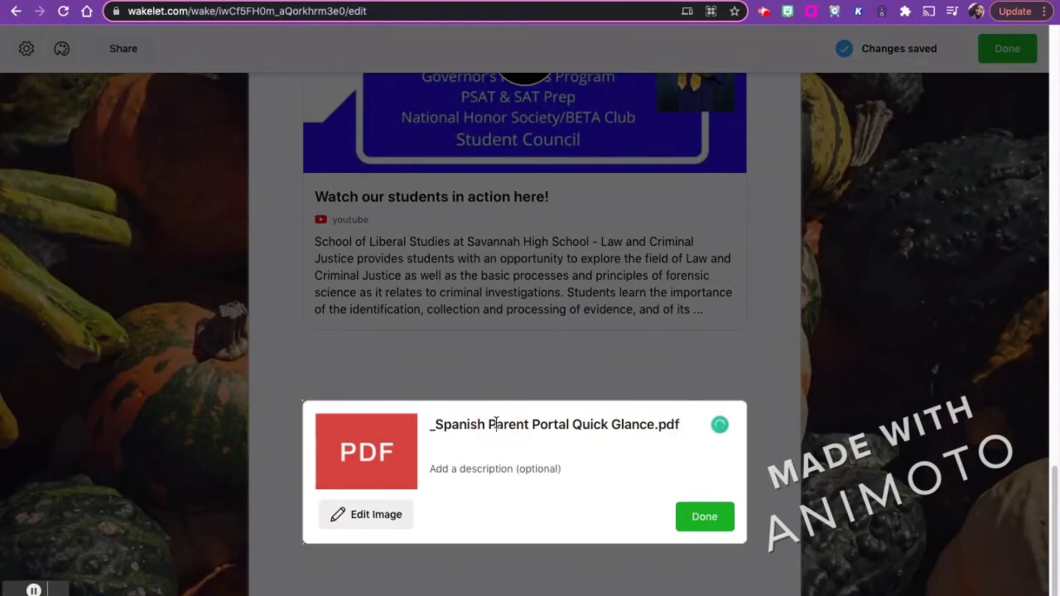
drag(684, 427, 393, 422)
text(itsLearning Help!!!)
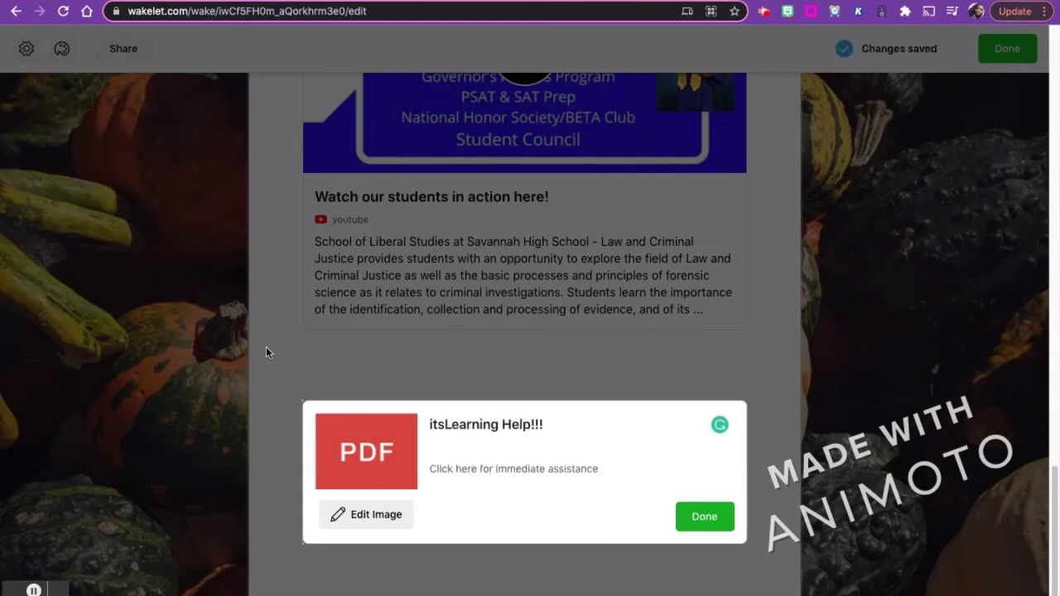
Replace the PDF item's thumbnail with the GIPHY "help" GIF of a man holding up a note, and finish editing the item.
click(383, 525)
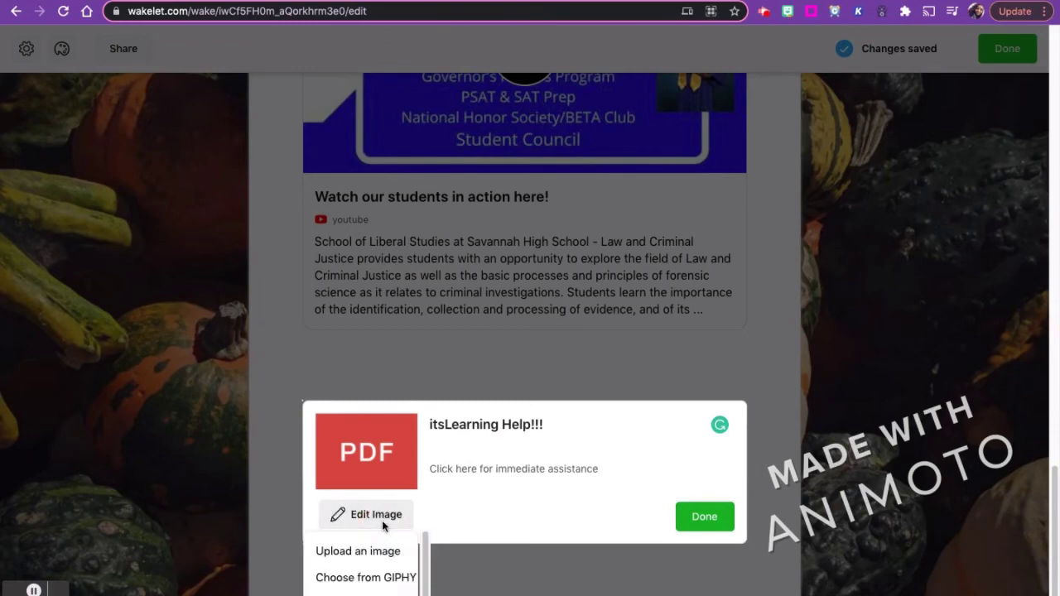
click(373, 583)
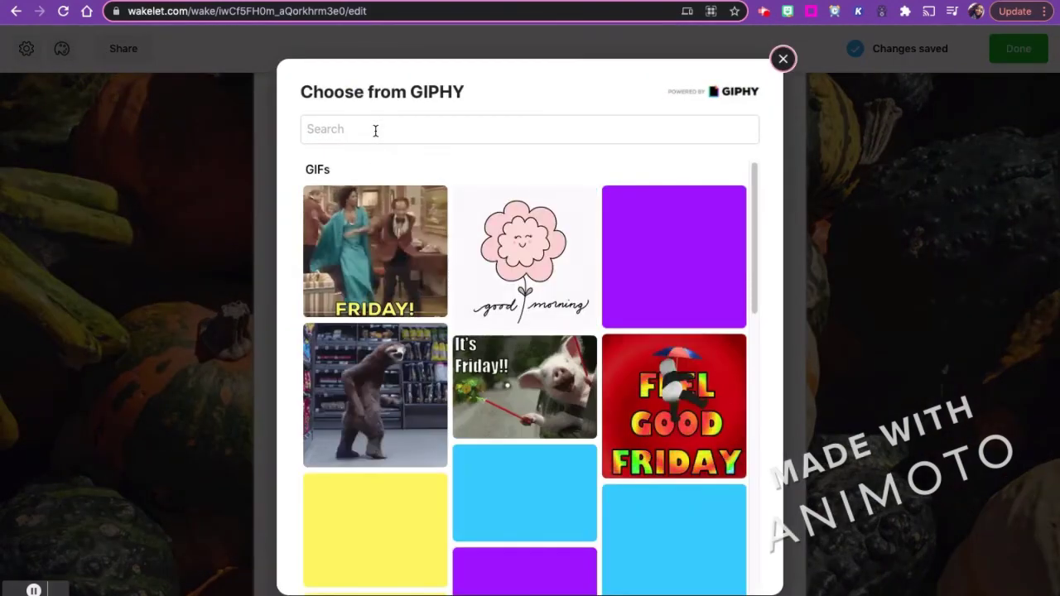
click(375, 131)
text(help)
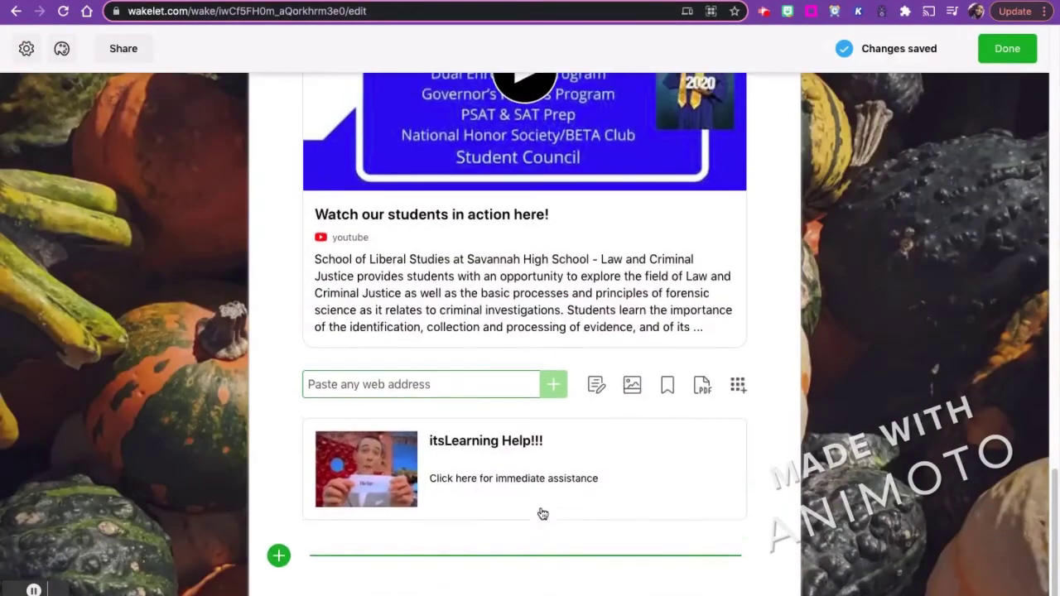
Finish editing the newsletter collection and look over its viewing page from the cover to the Kidz BiZ text.
scroll(543, 514, up, 2)
scroll(549, 500, down, 2)
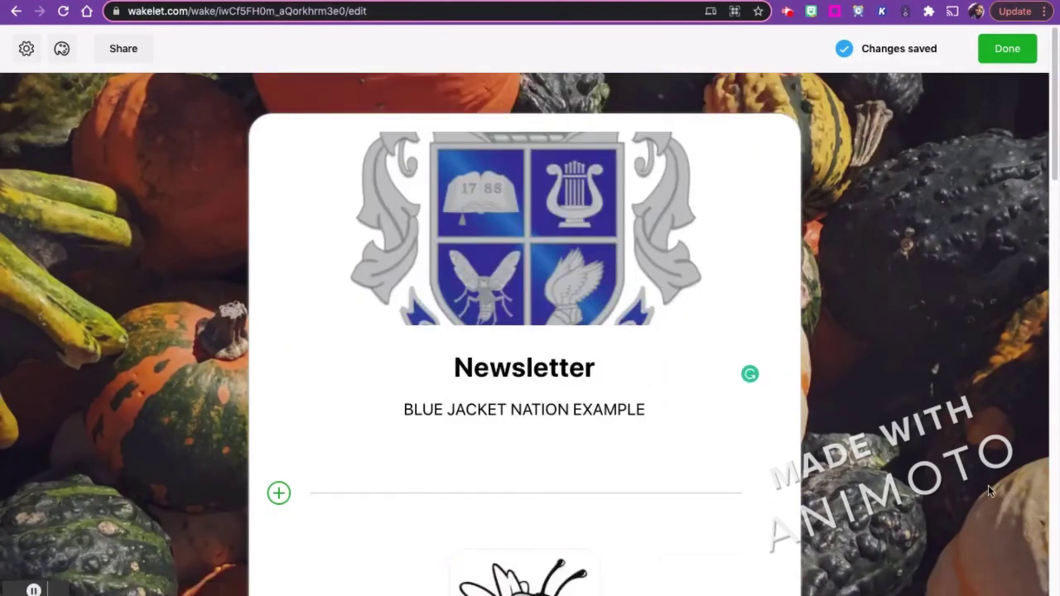
scroll(990, 479, down, 4)
scroll(940, 474, up, 4)
click(985, 60)
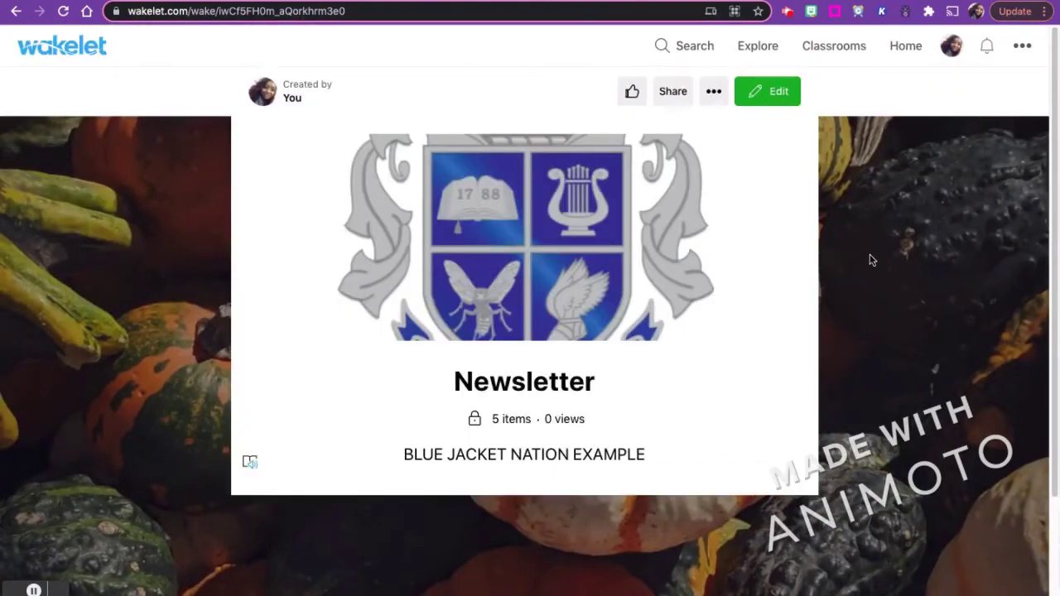
scroll(869, 265, down, 3)
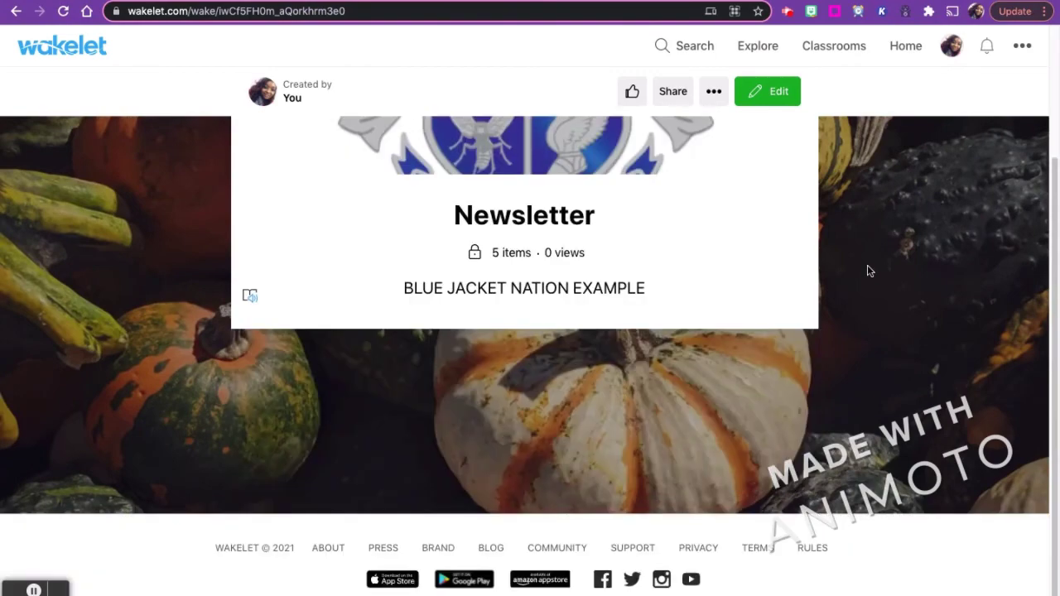
scroll(871, 271, up, 3)
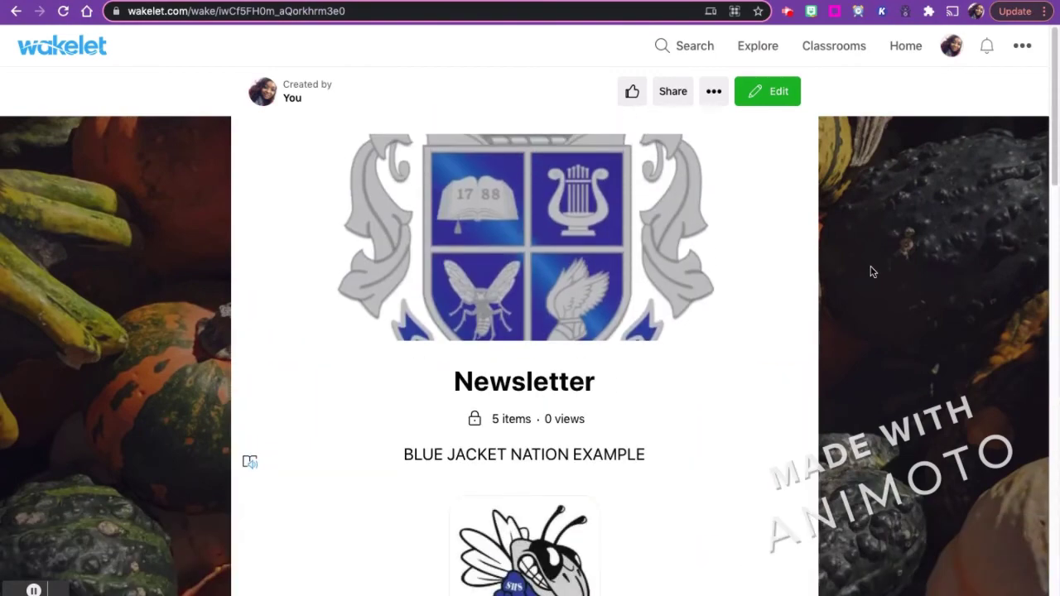
scroll(869, 271, down, 5)
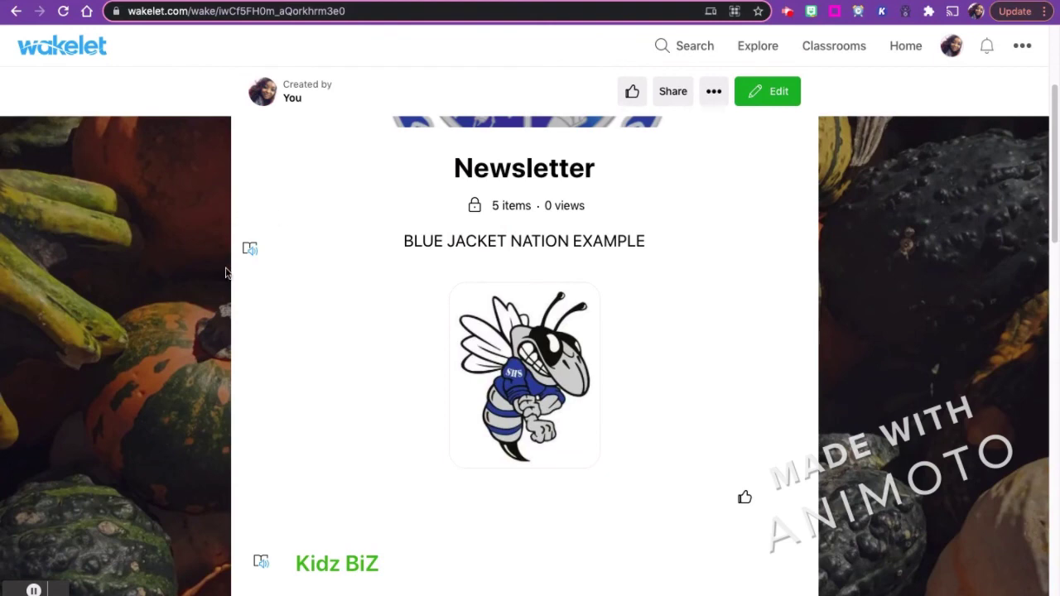
scroll(262, 267, down, 1)
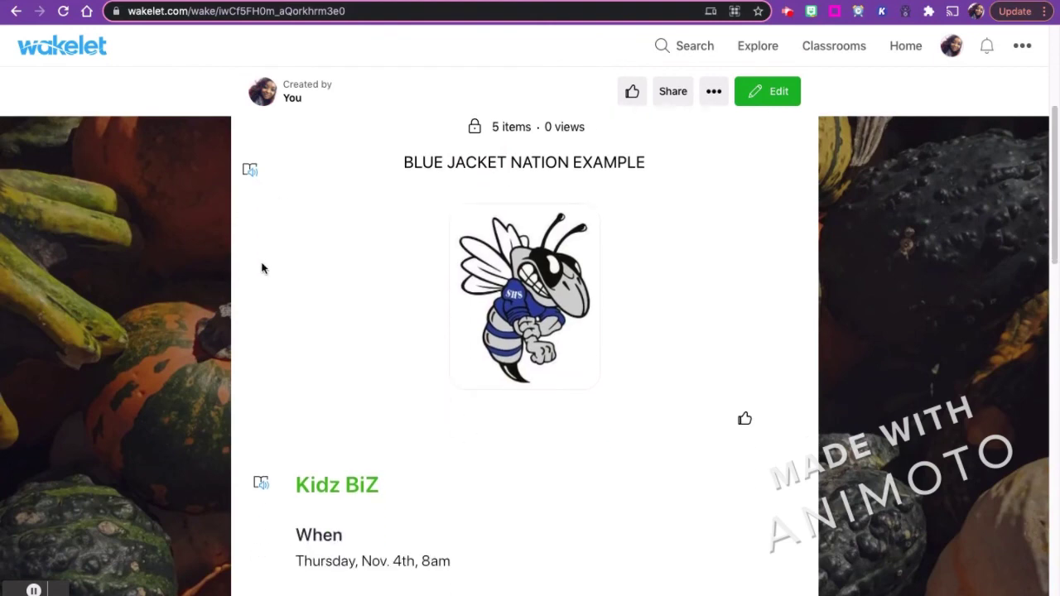
scroll(260, 268, up, 3)
scroll(265, 269, up, 2)
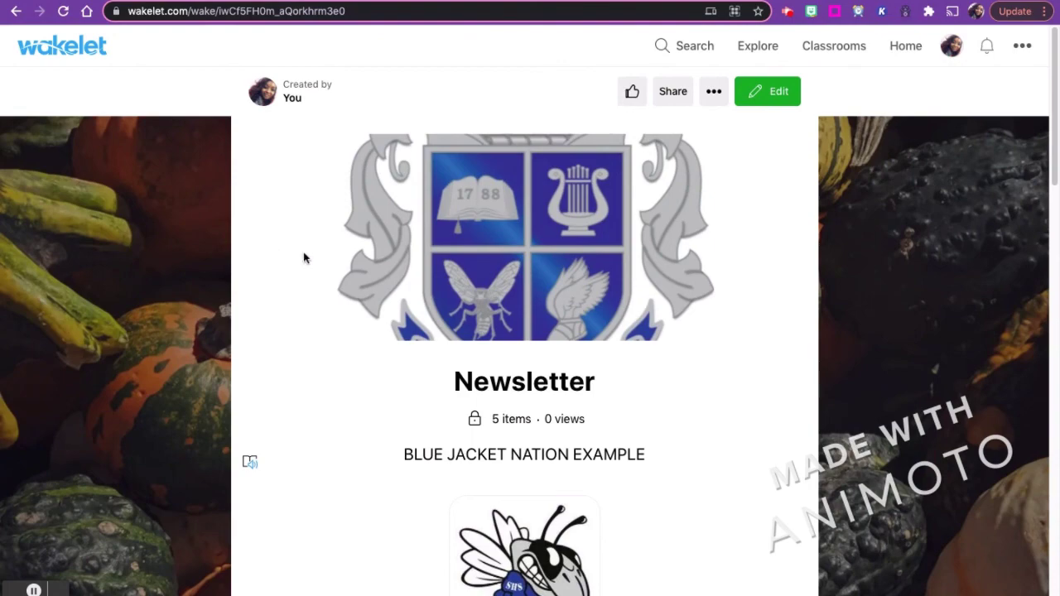
Open the newsletter's sharing options, try Public visibility, and set the collection to Unlisted.
click(674, 93)
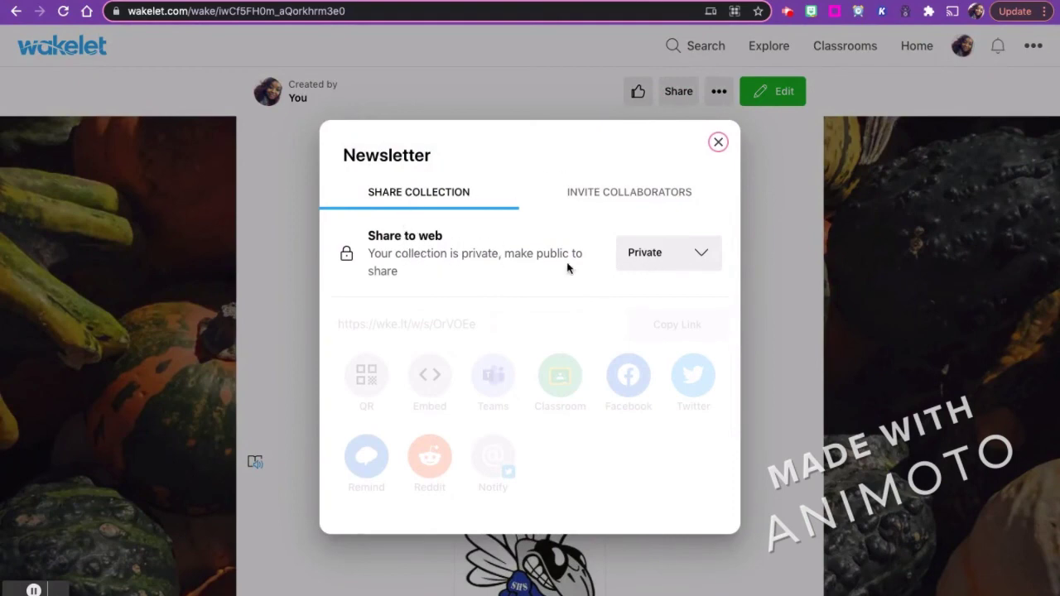
click(662, 258)
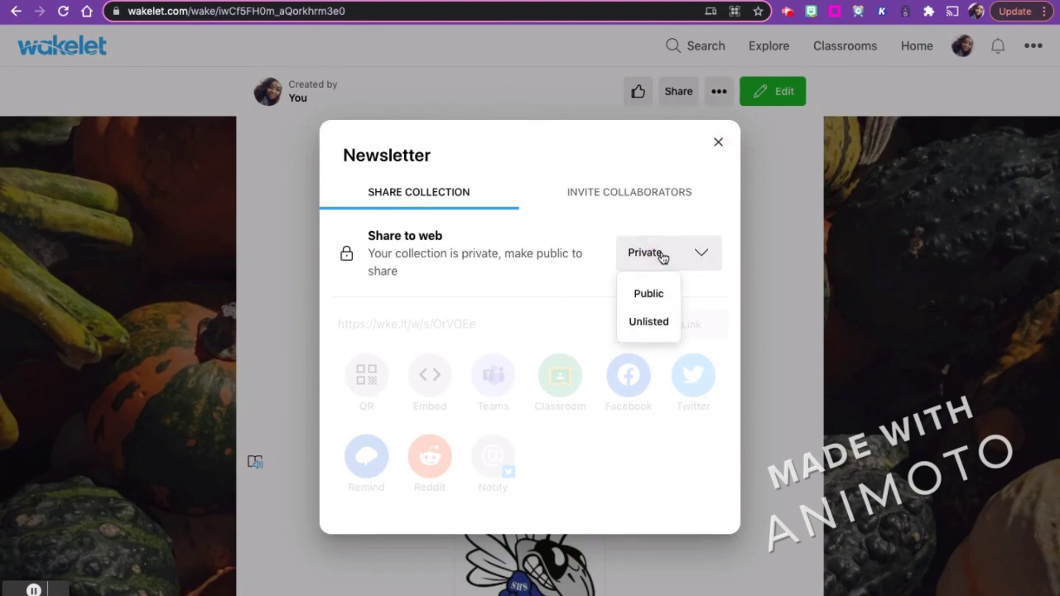
click(652, 295)
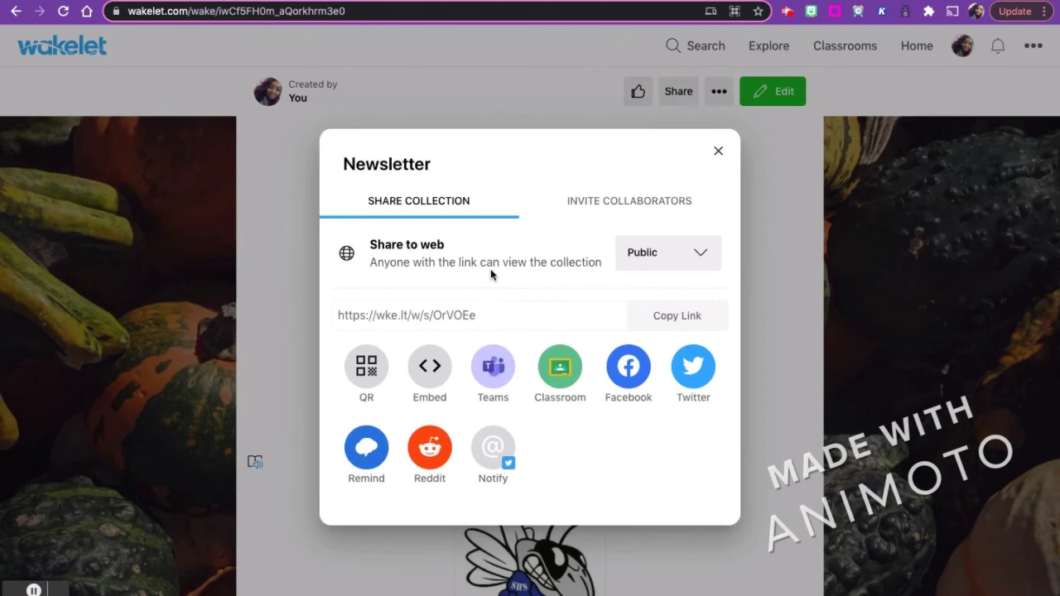
click(641, 256)
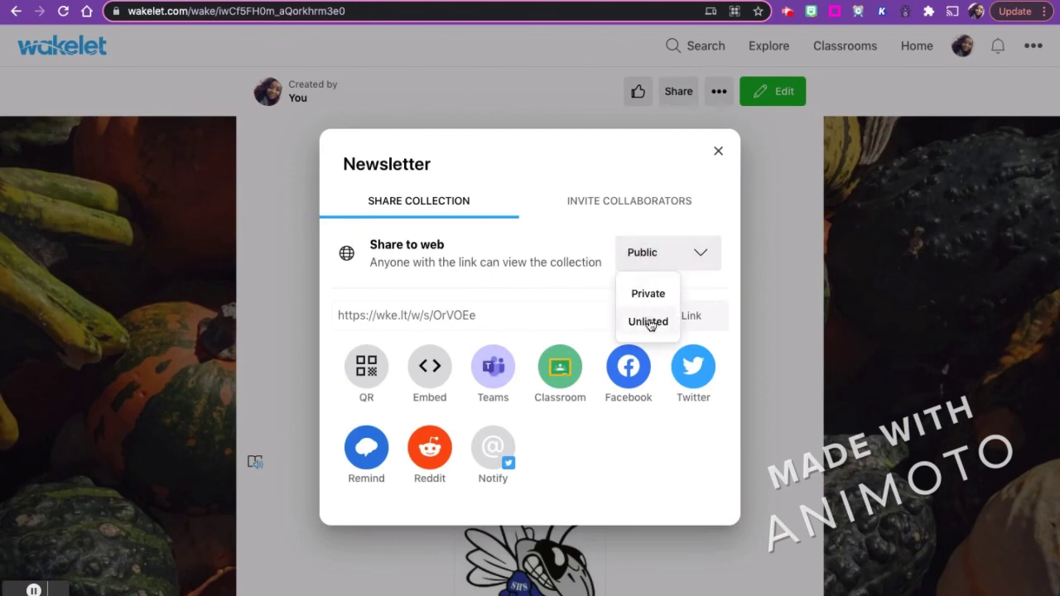
click(648, 322)
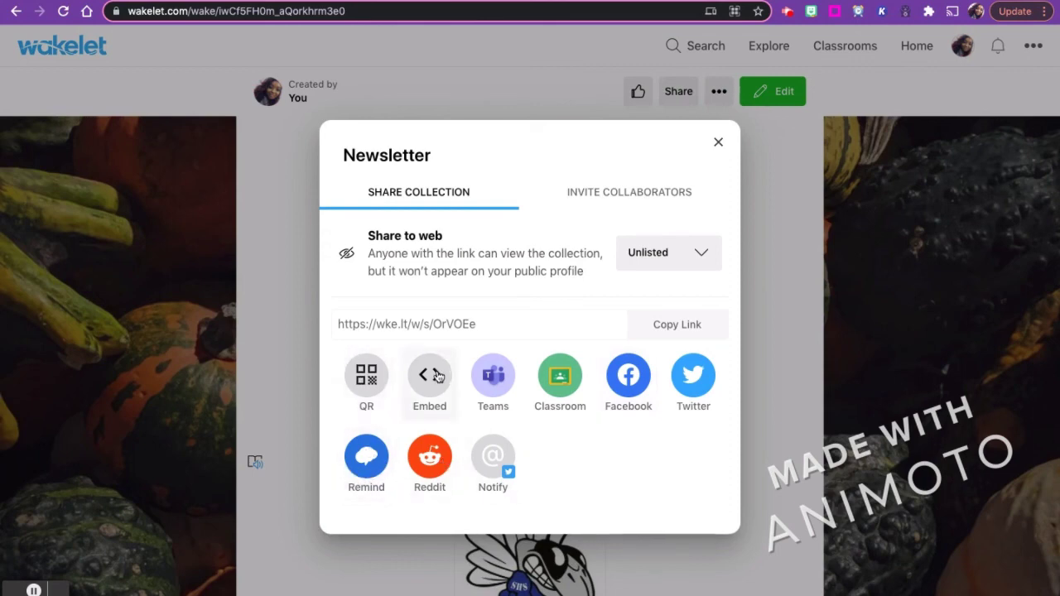
Copy the newsletter's share link and return to the collection page.
click(662, 326)
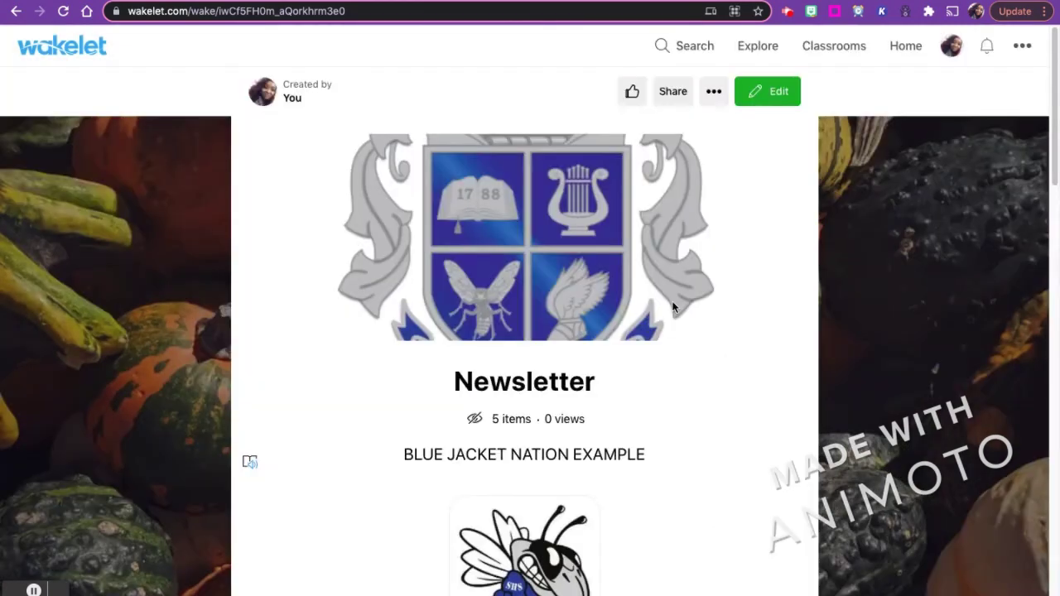
scroll(672, 307, down, 3)
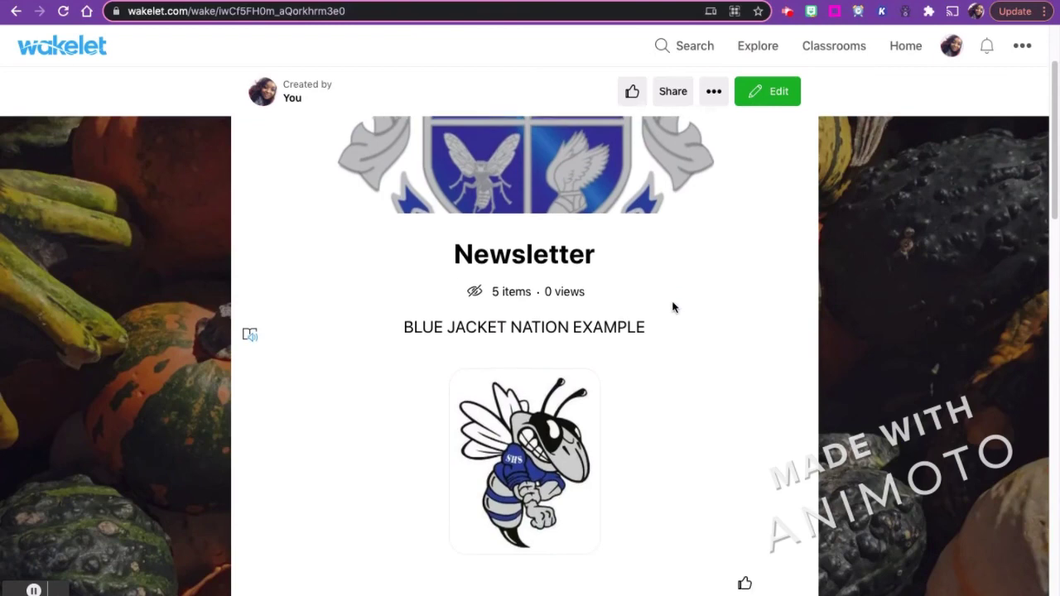
scroll(673, 307, up, 3)
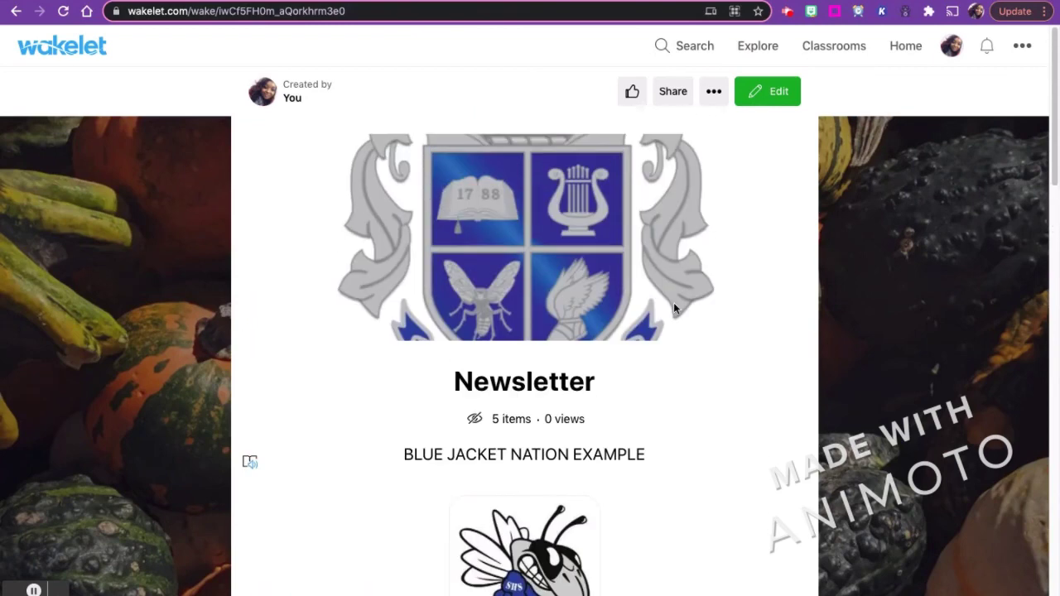